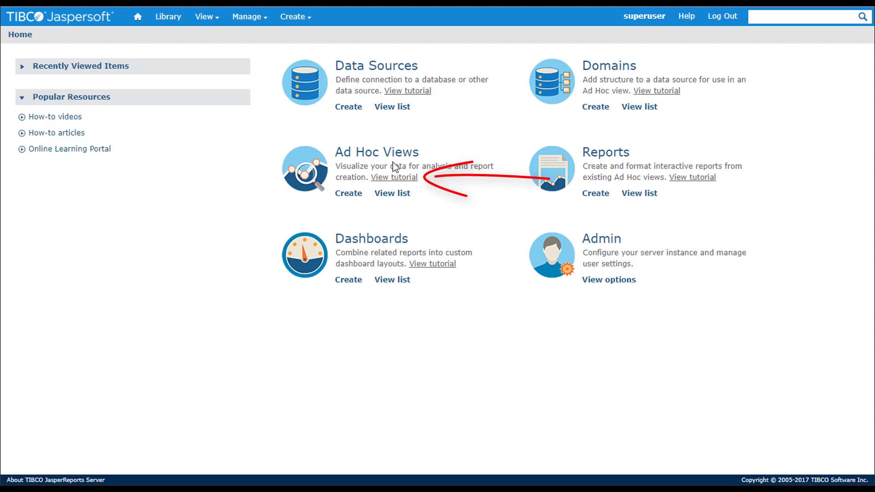
Run the '16. Interactive Sales Report' from the repository's Reports list
click(633, 196)
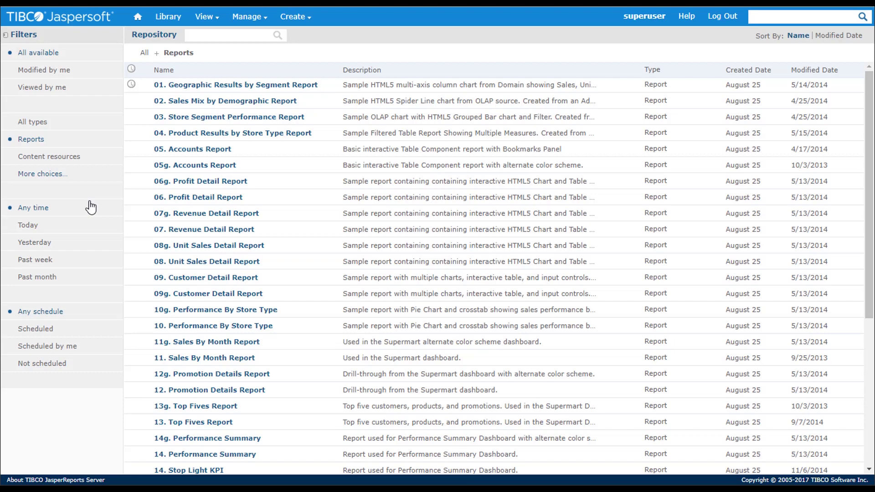
drag(867, 250, 867, 334)
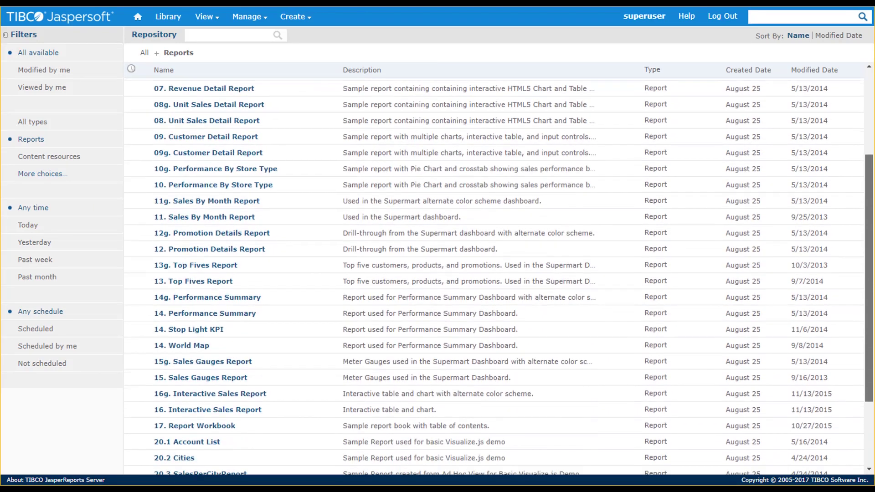
click(239, 417)
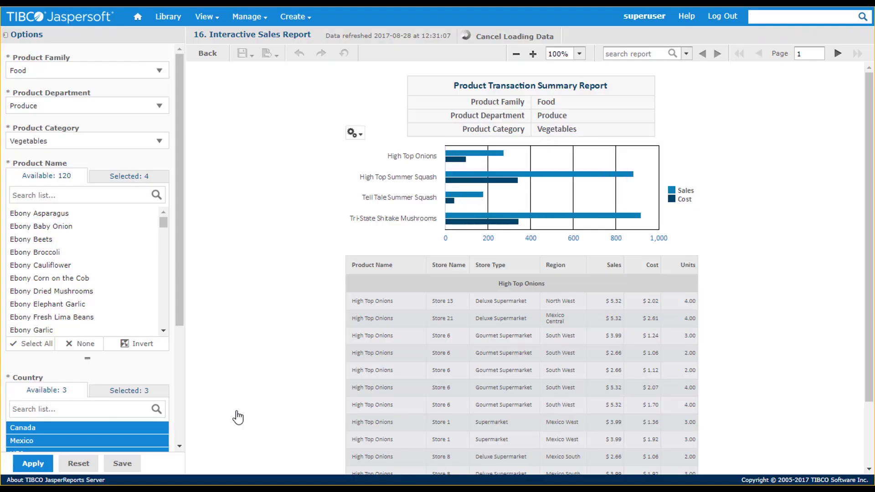
Set the Product Family filter to Drink and the Department to Dairy
click(161, 78)
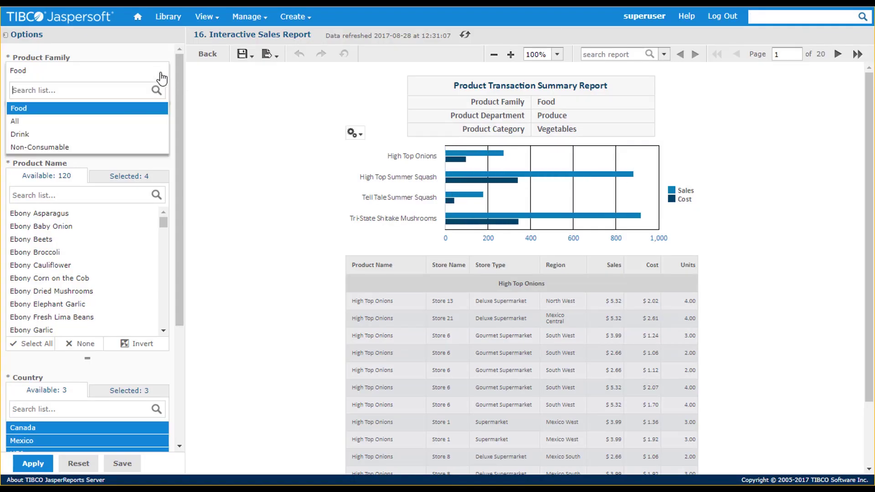
click(126, 135)
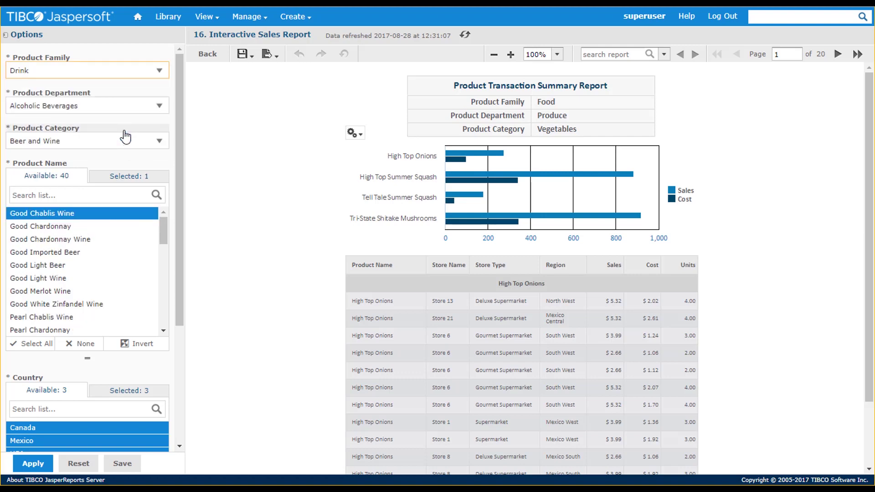
click(167, 111)
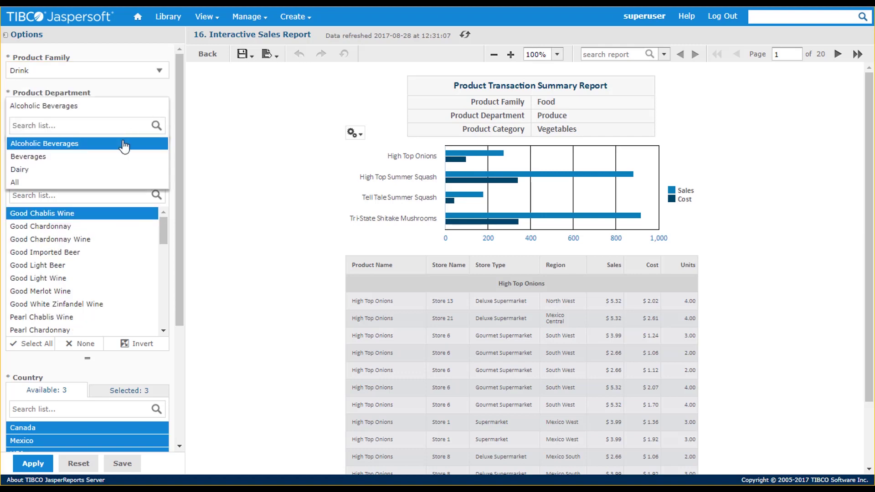
click(108, 170)
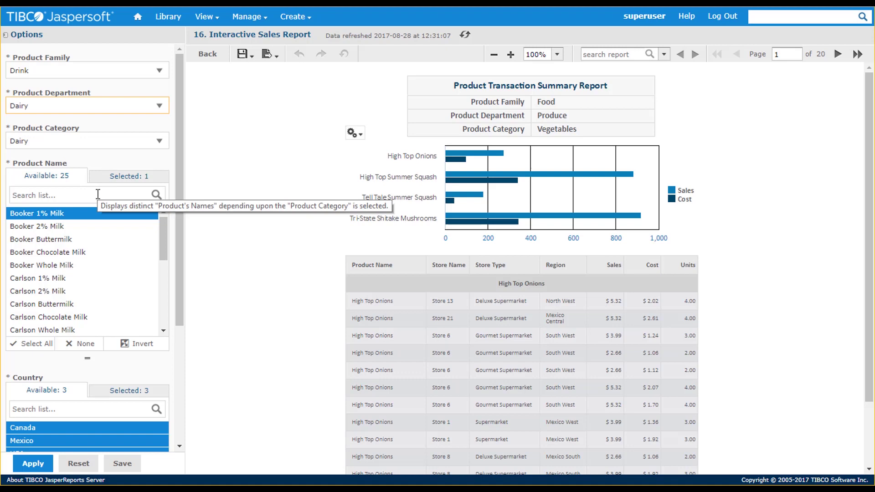
Select all '% milk' products except Booker Chocolate Milk and apply the filters
click(121, 177)
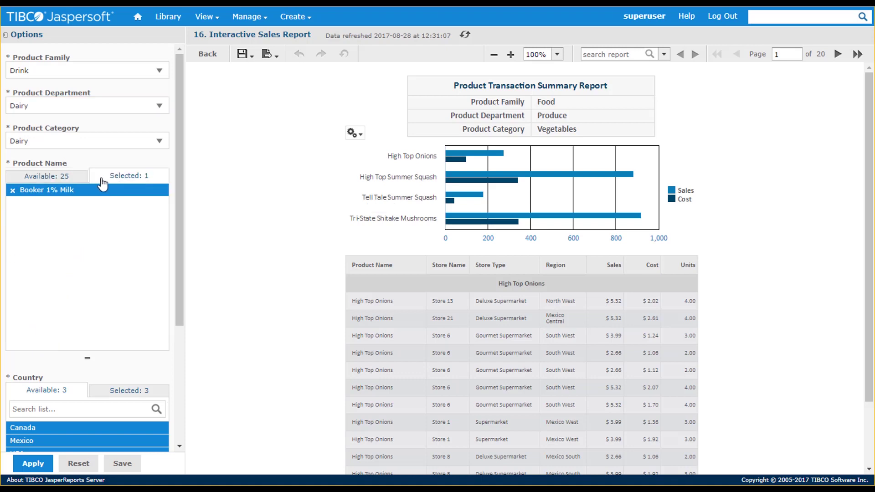
click(73, 176)
click(76, 191)
text(%)
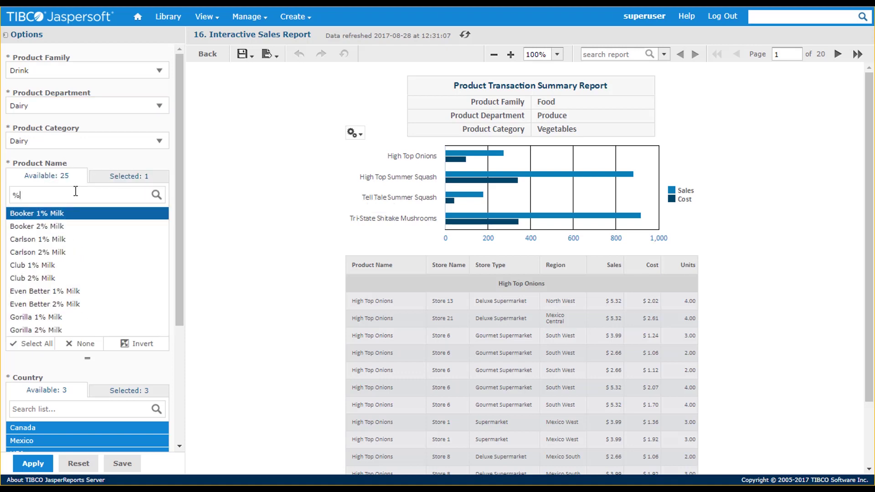
text( milk)
click(36, 344)
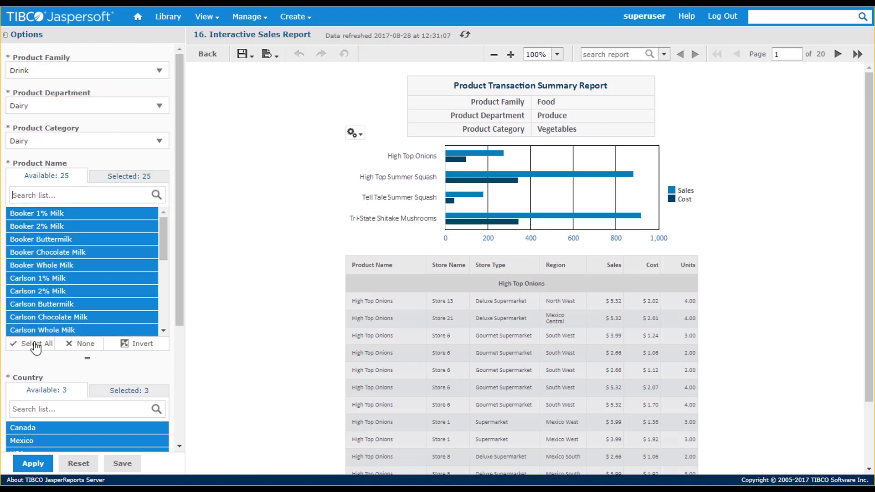
click(131, 178)
click(13, 229)
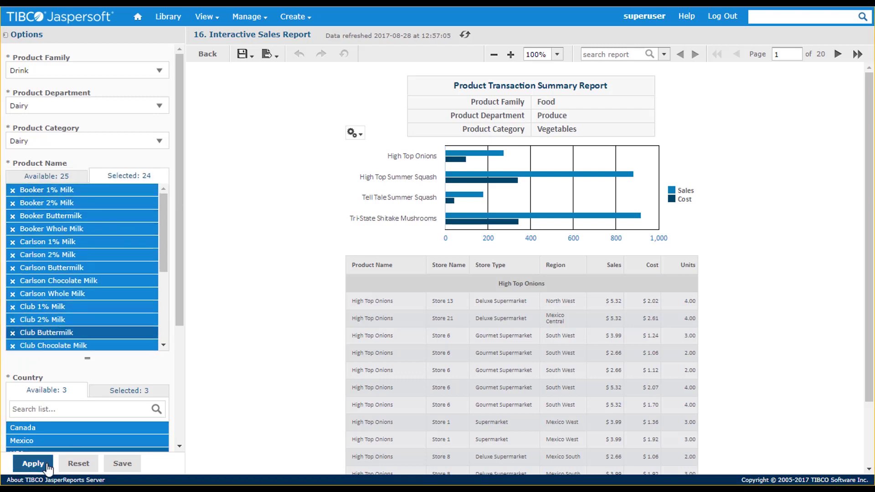
click(33, 464)
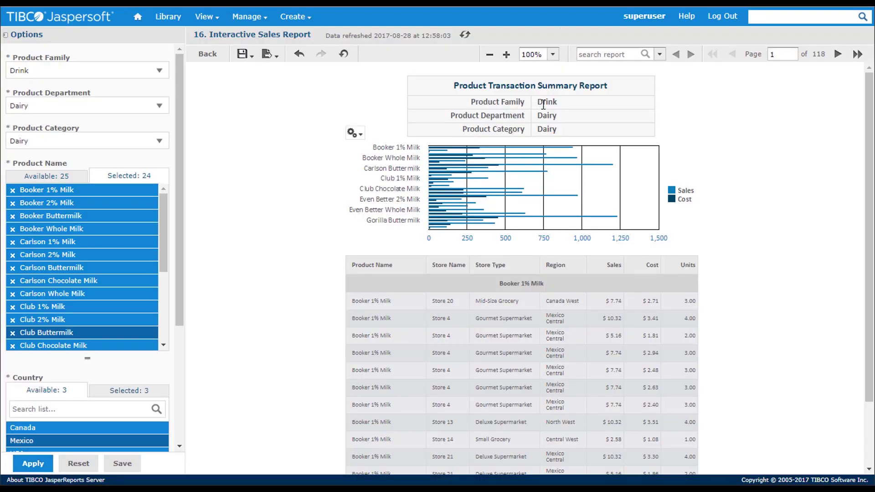
Try Pie and Scatter, settle on a Column chart, then toggle the Sales and Cost legend series
click(351, 133)
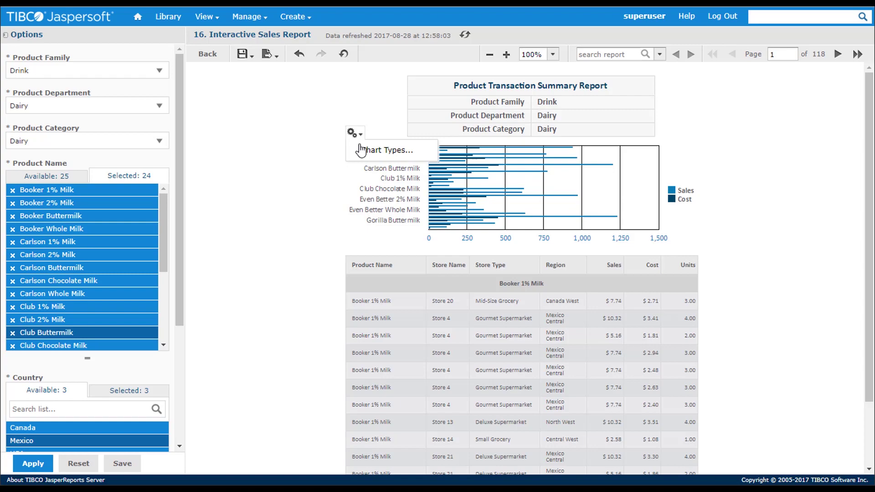
click(362, 151)
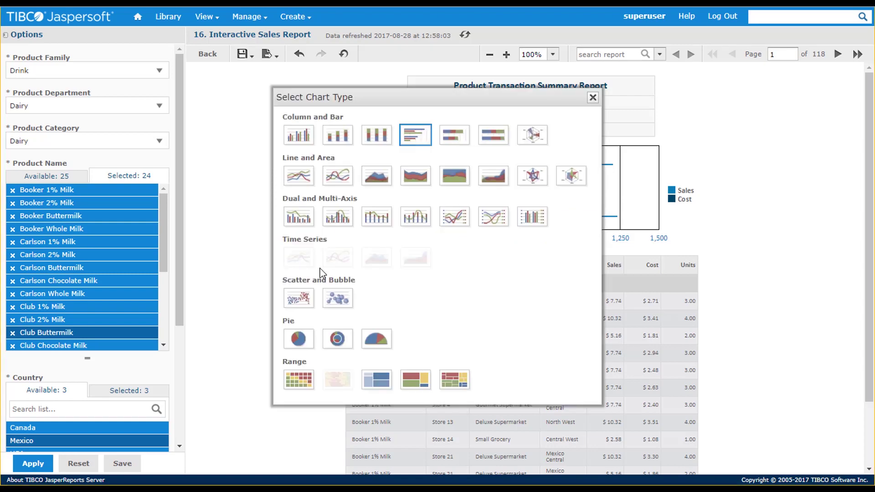
click(297, 339)
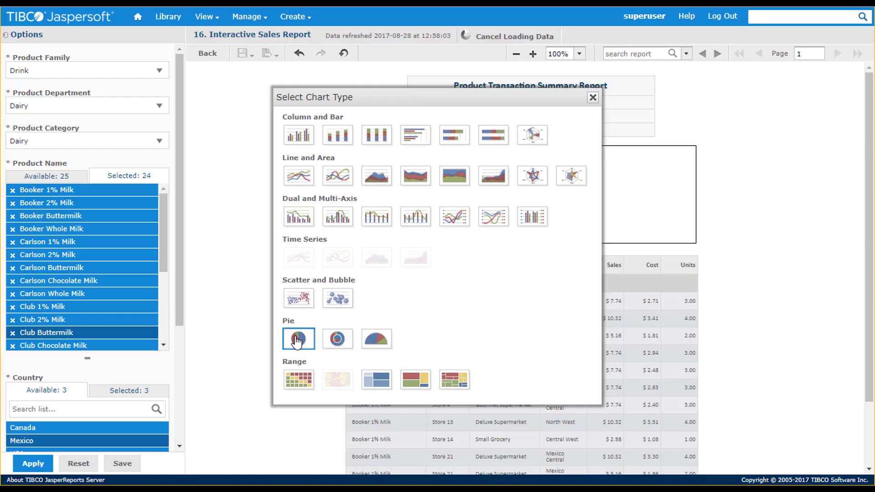
drag(382, 94, 173, 91)
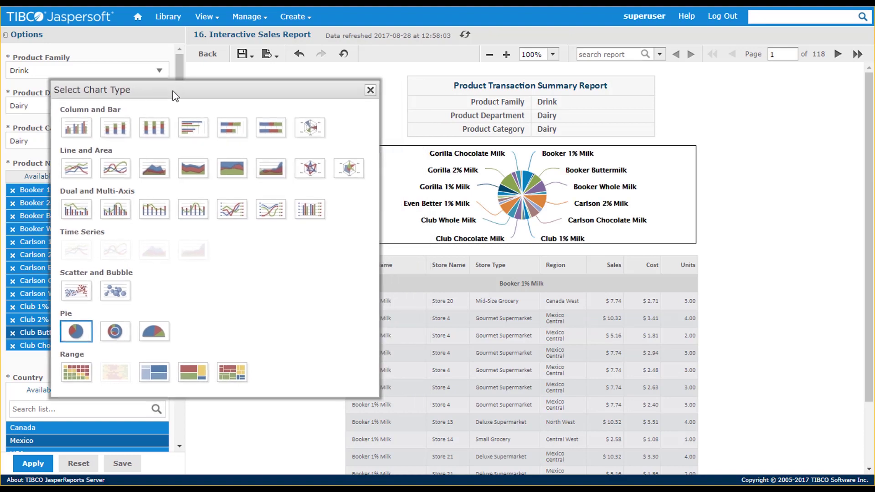
click(82, 289)
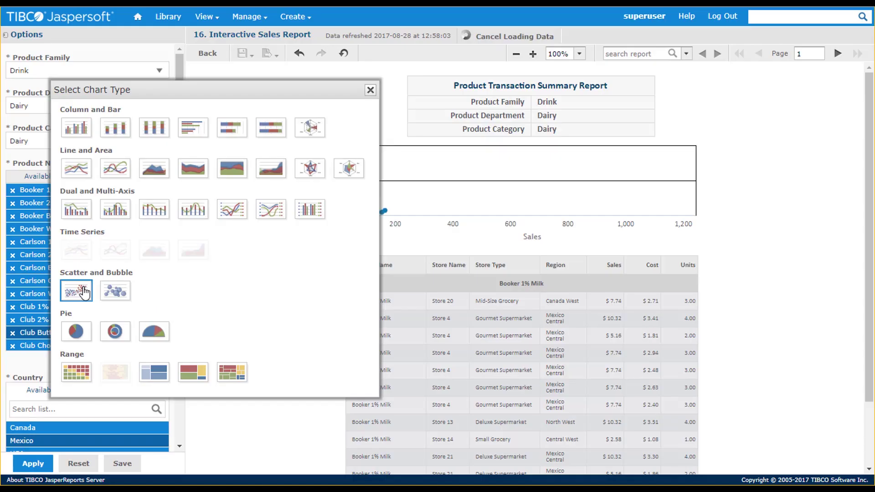
click(76, 127)
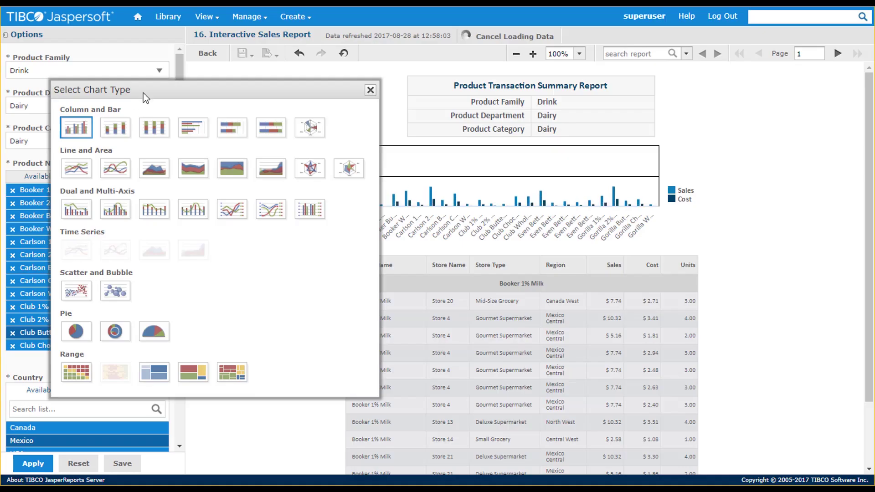
click(370, 91)
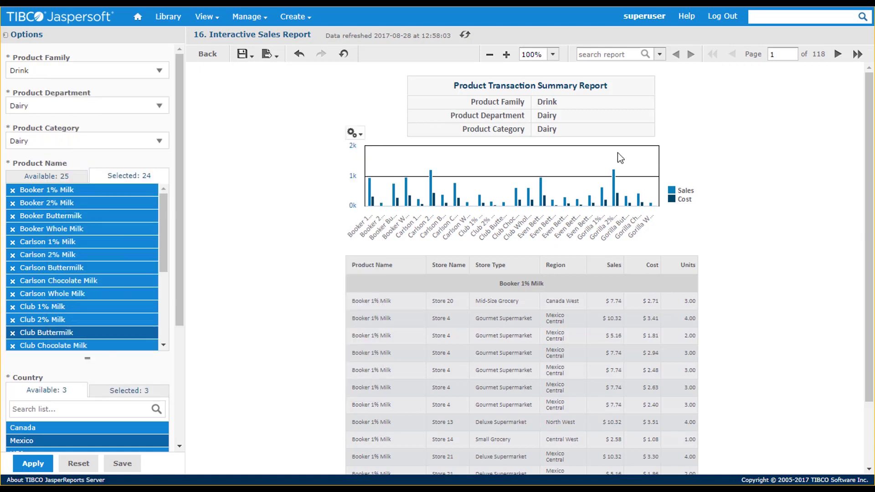
click(683, 199)
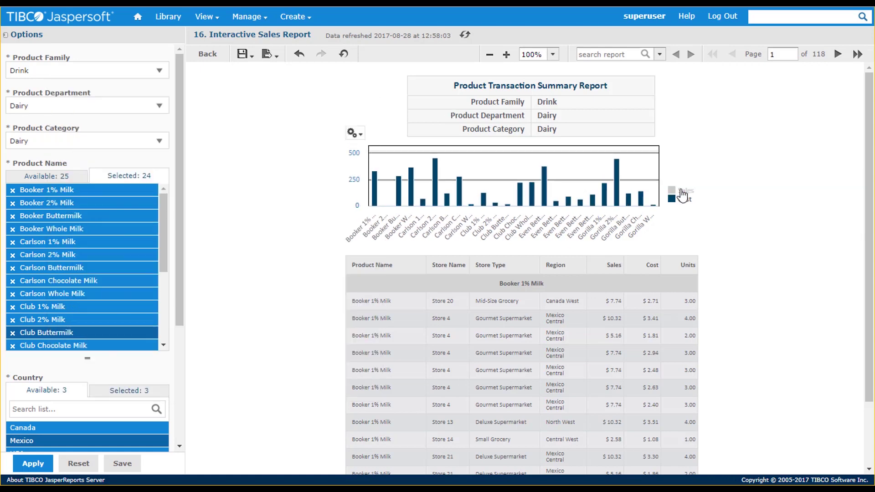
click(683, 201)
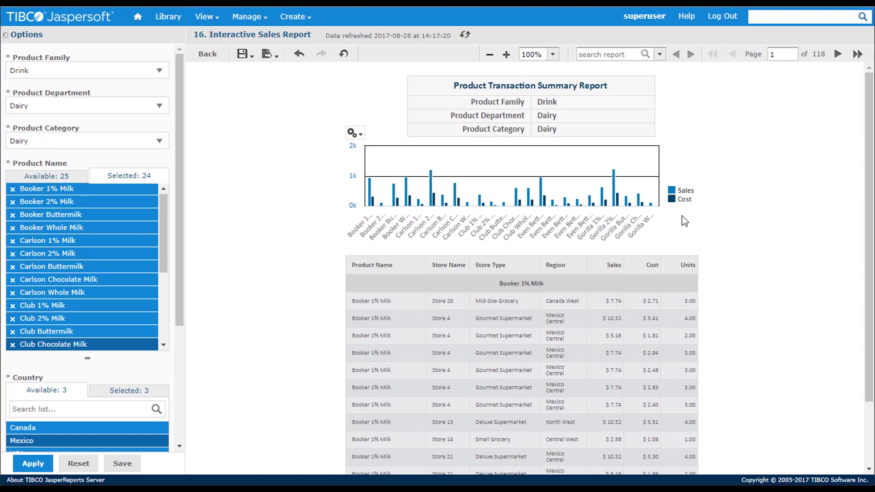
Widen the Region column, hide the Units column, and select the Cost column
click(577, 265)
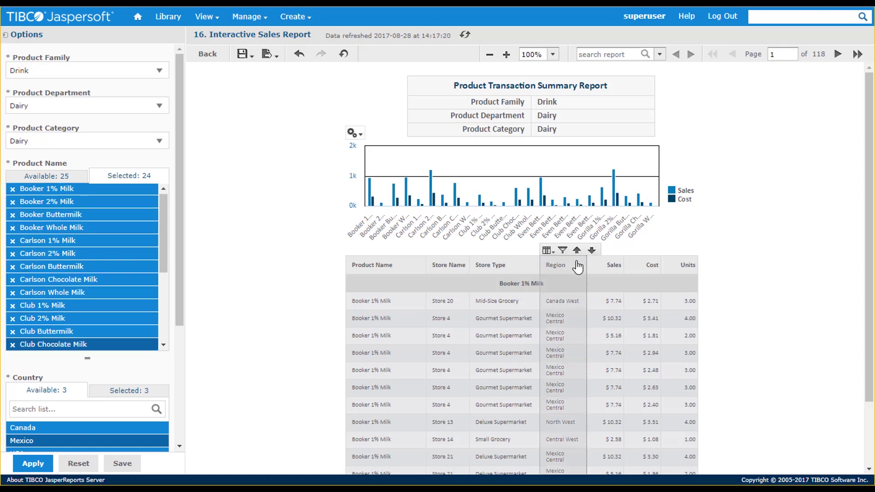
drag(585, 259, 625, 269)
click(706, 268)
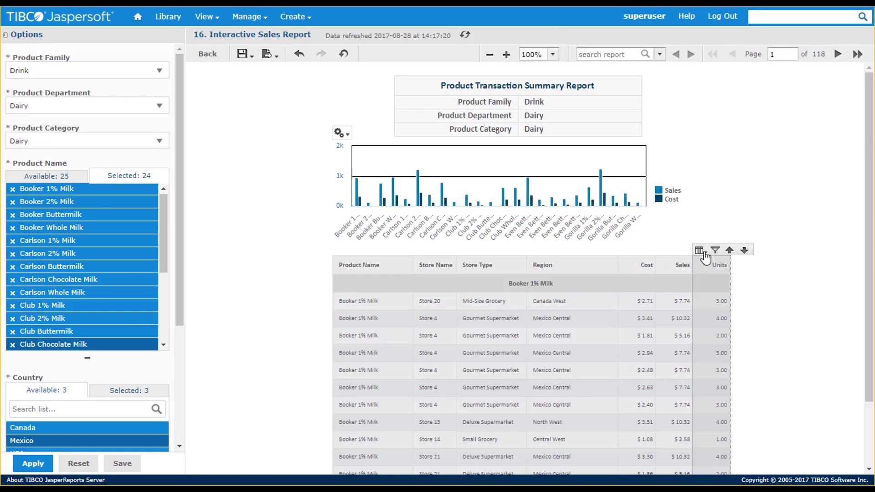
click(699, 250)
click(708, 283)
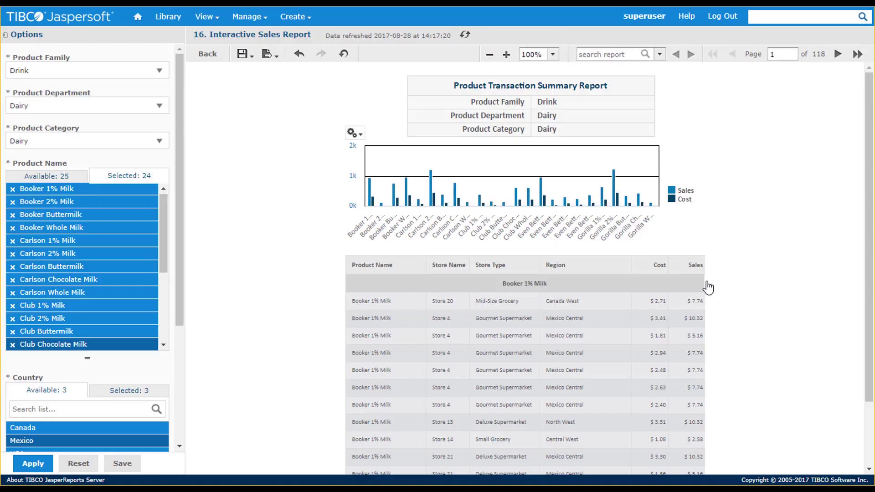
click(649, 266)
Centre-align the Cost and Sales column headings through Format column
click(638, 250)
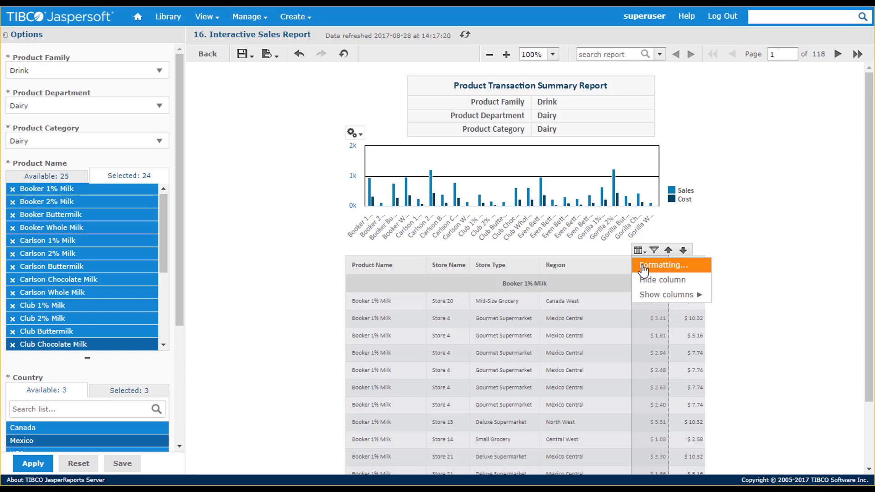
click(649, 263)
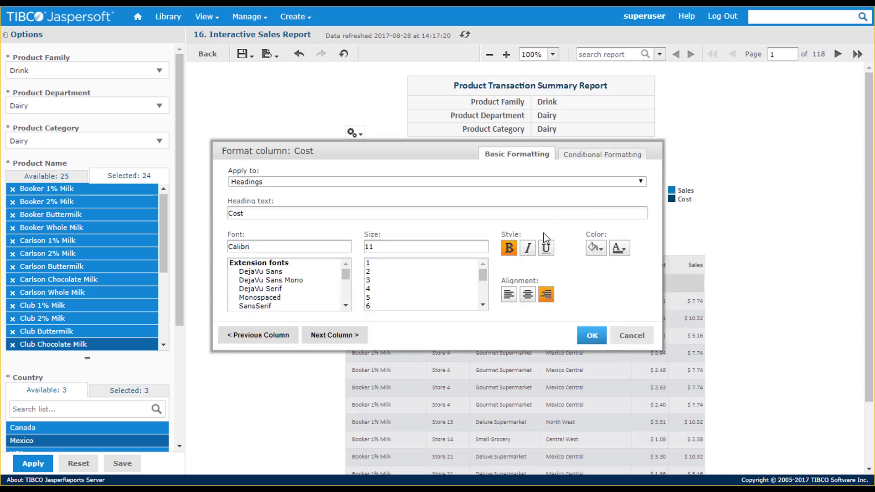
click(527, 297)
click(353, 340)
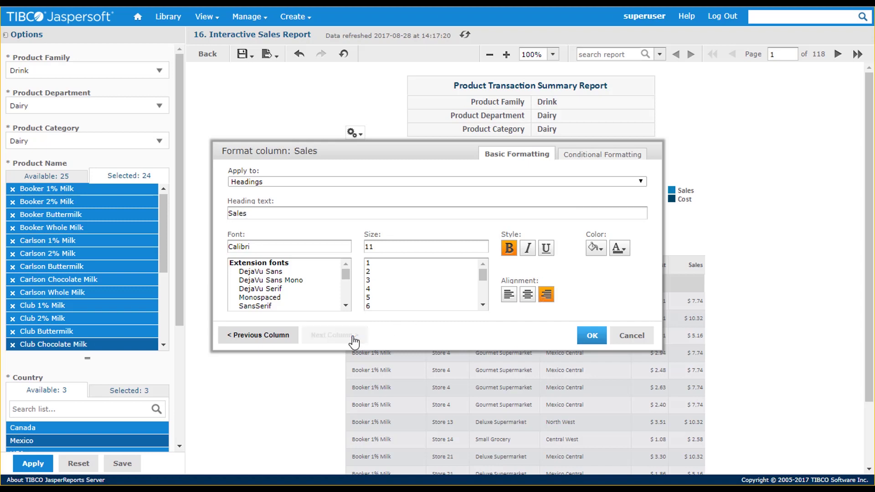
click(527, 294)
click(591, 335)
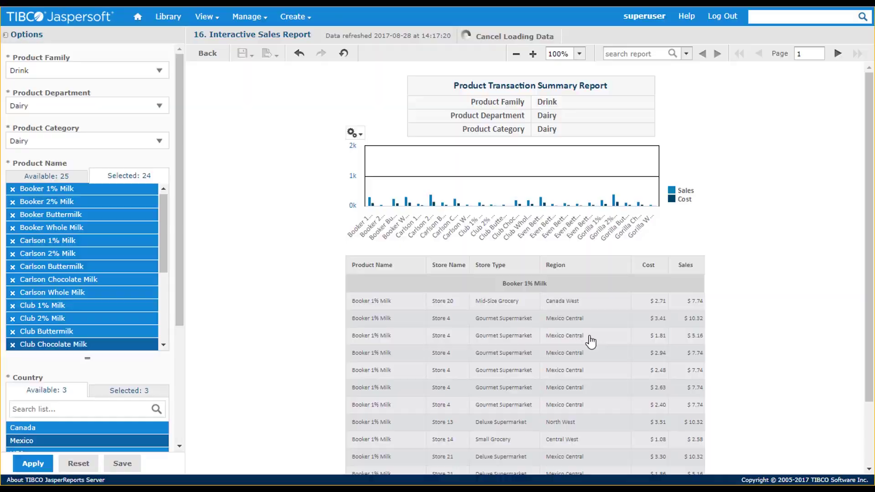
Give the Product Name column's product_name Group rows a light blue background
click(376, 268)
click(354, 250)
click(367, 262)
click(588, 181)
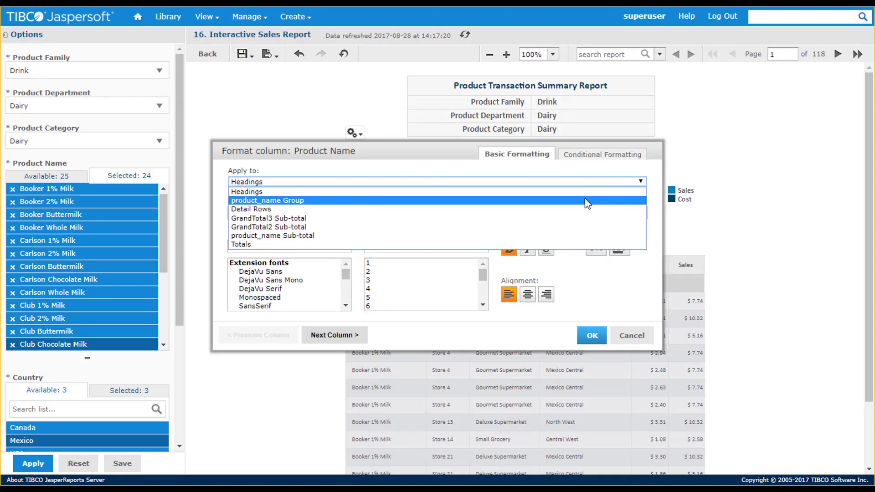
click(586, 201)
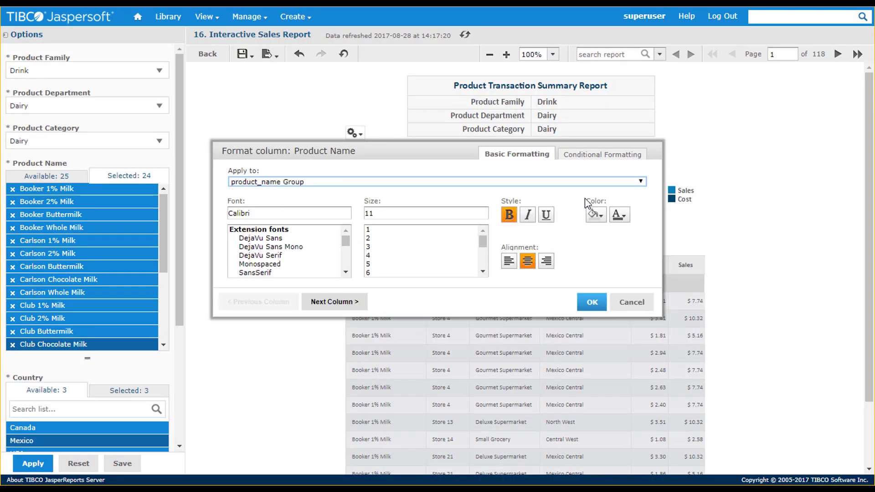
click(603, 219)
click(709, 297)
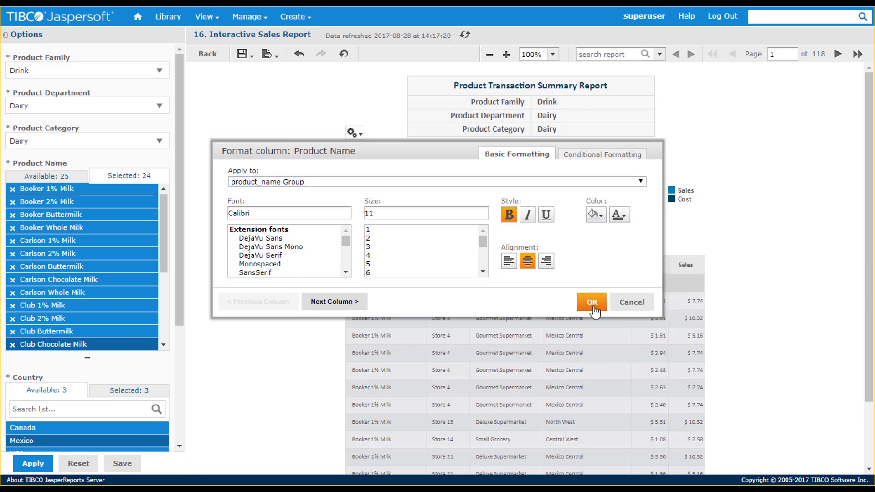
click(592, 303)
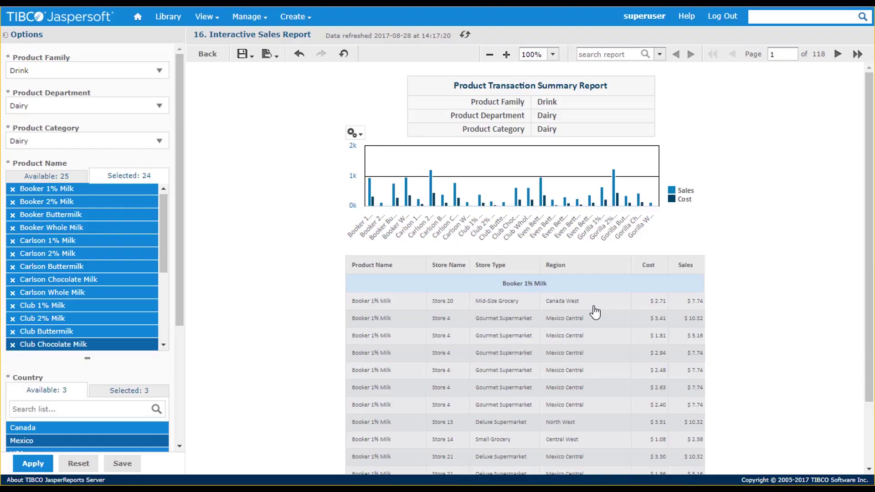
click(269, 55)
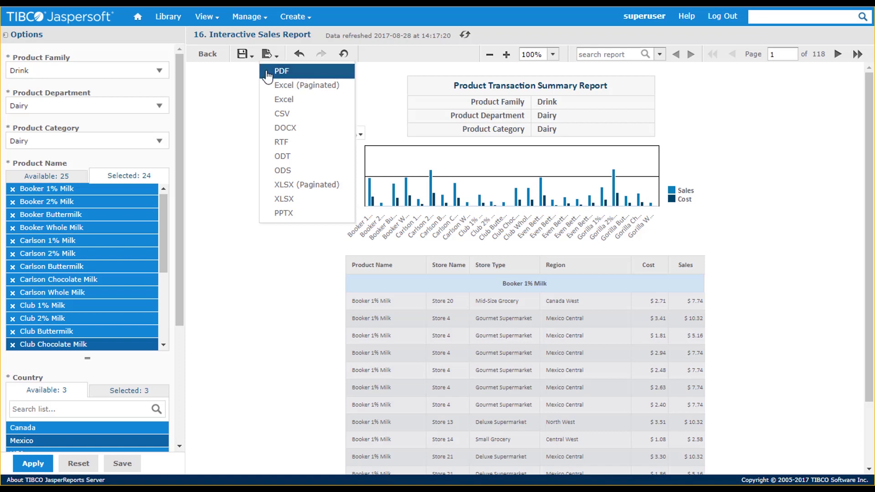
click(243, 54)
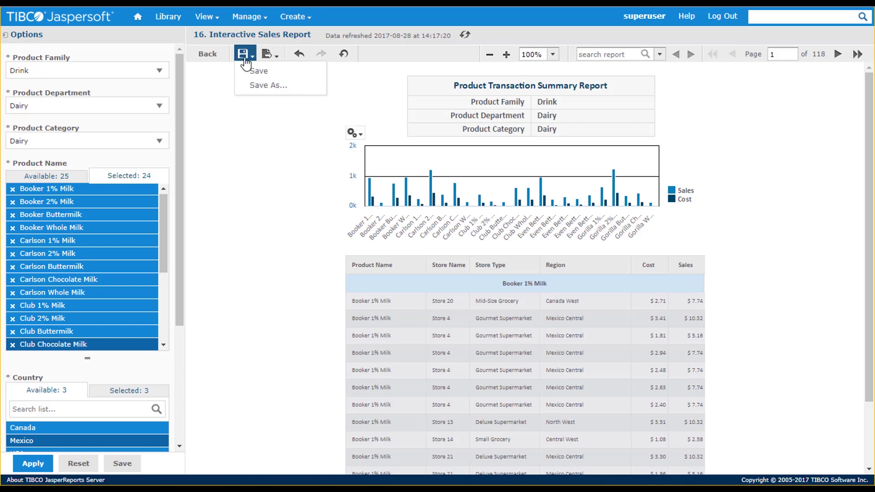
Save as '16. My Interactive Sales Report' in the Organizations > organization folder
click(258, 87)
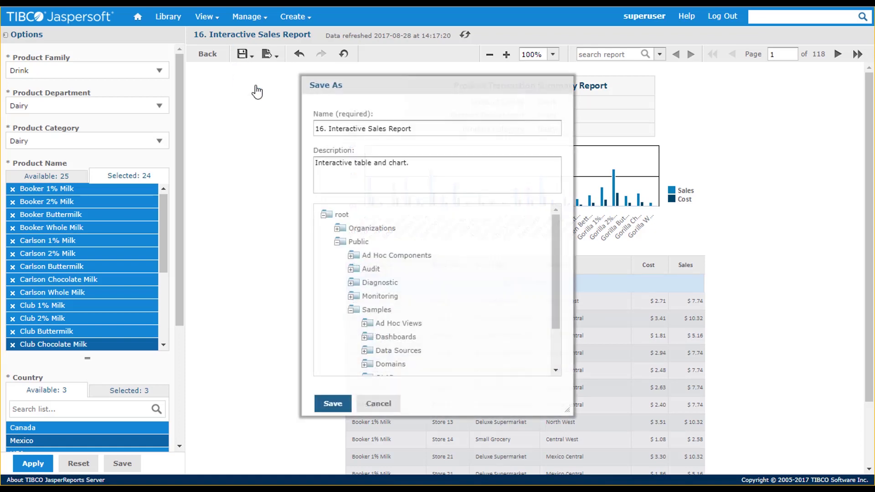
click(330, 131)
text(My)
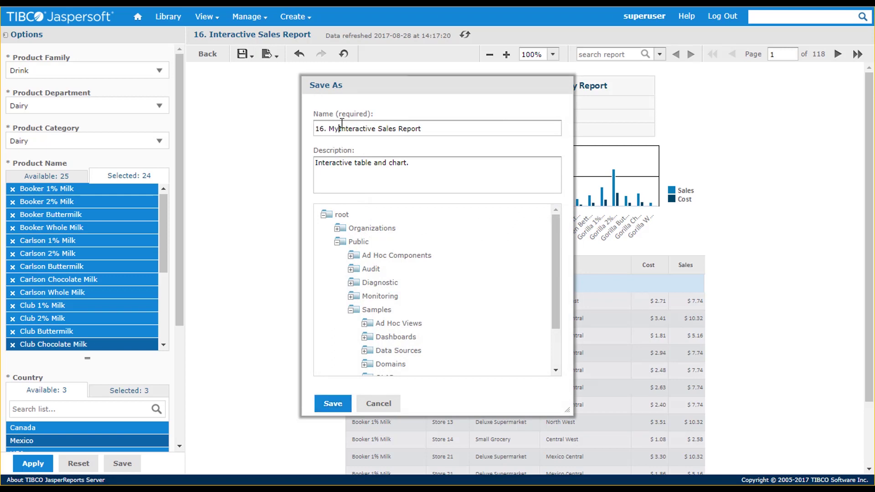
click(372, 228)
click(384, 255)
click(332, 403)
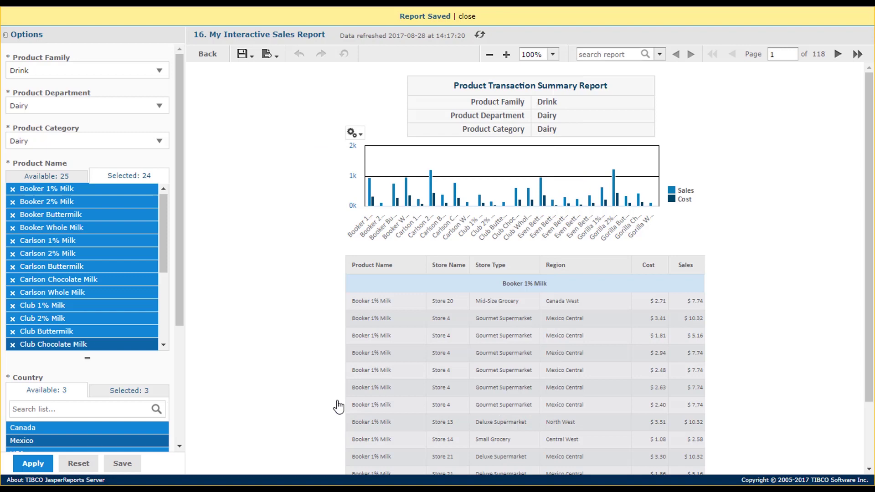
Filter the repository to Modified by me and open Schedule for the saved report
click(207, 54)
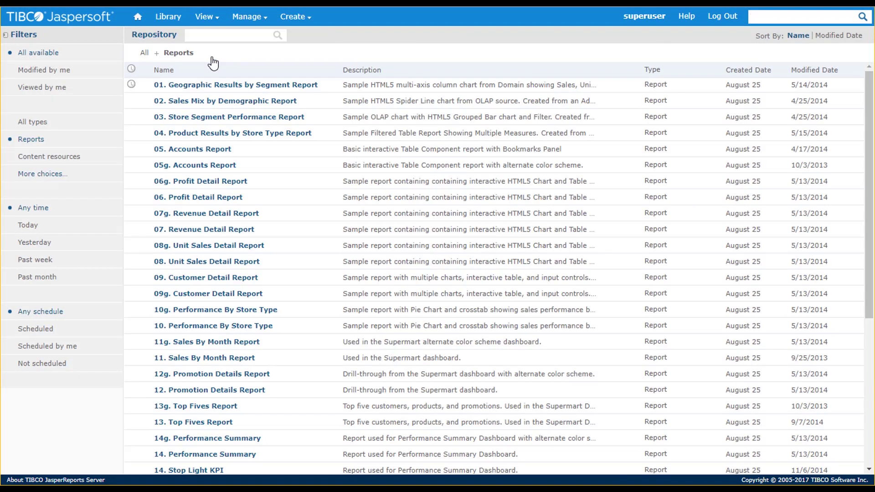
click(59, 73)
right_click(179, 90)
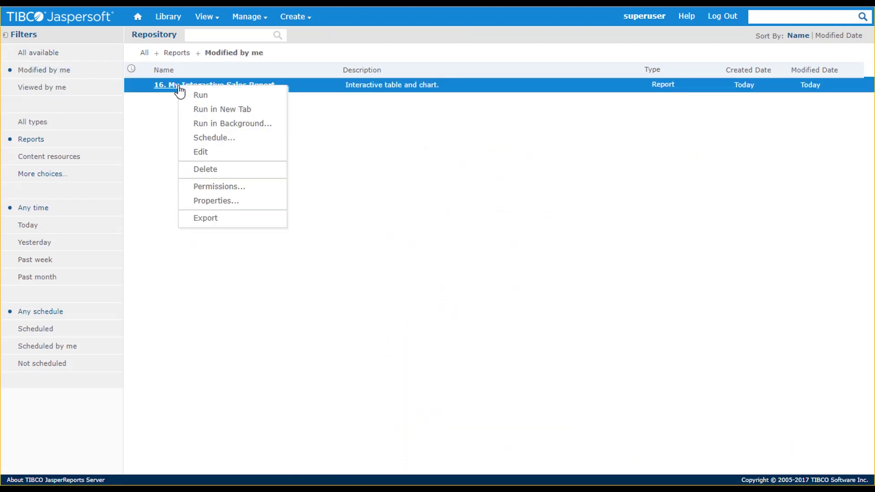
click(203, 138)
Create a schedule with Calendar recurrence, Monday selected, running at hour 1
click(83, 57)
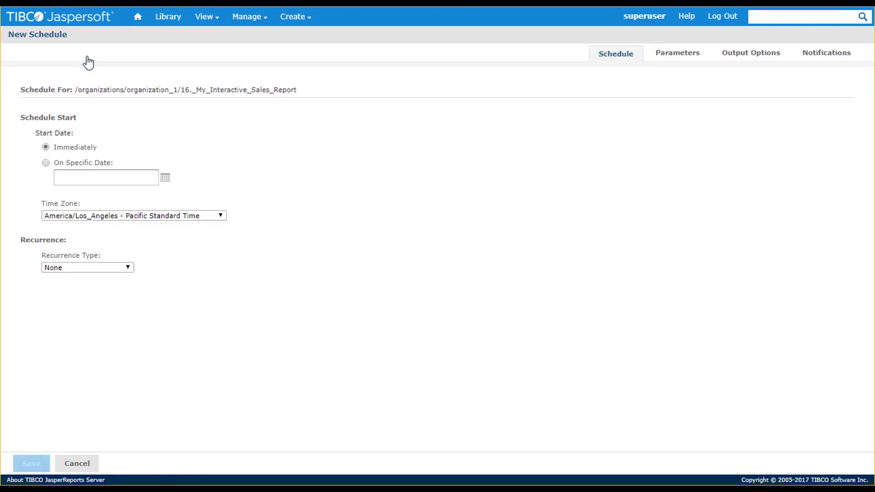
click(129, 268)
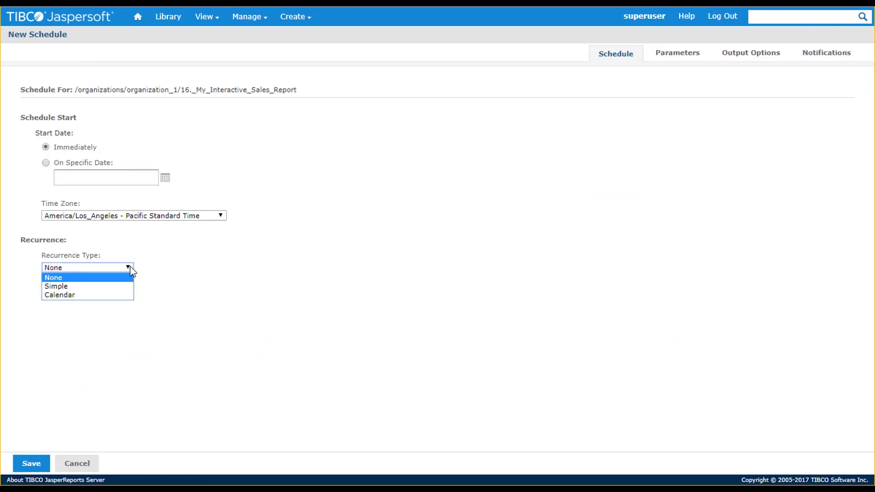
click(105, 286)
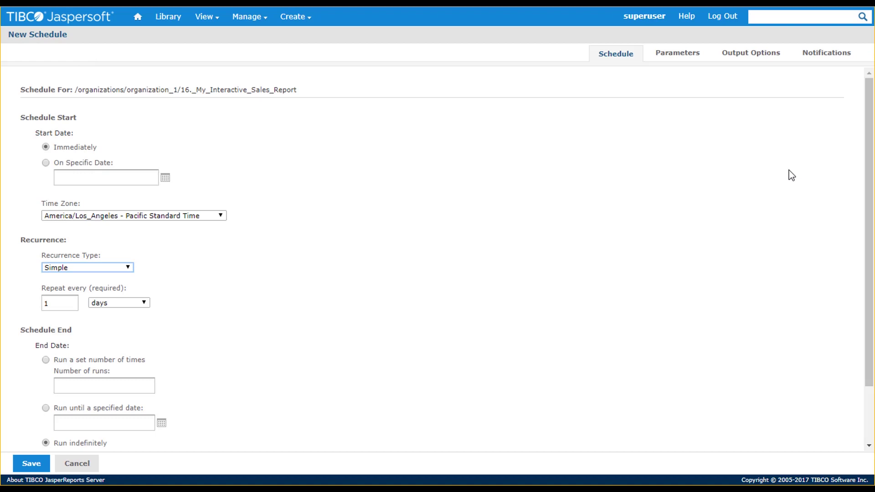
click(130, 267)
click(115, 295)
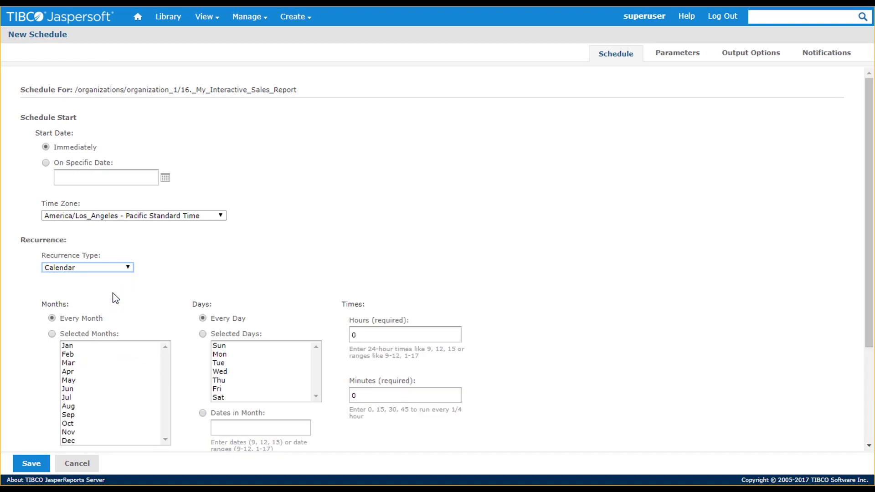
click(230, 355)
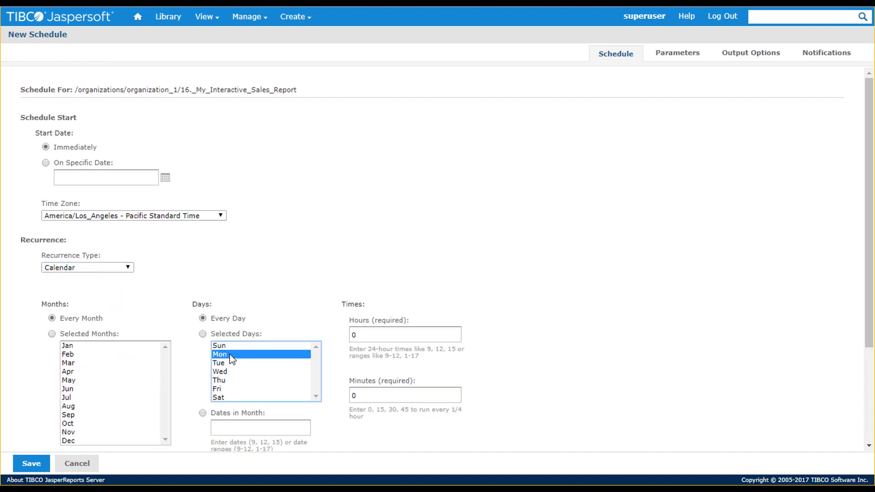
click(356, 335)
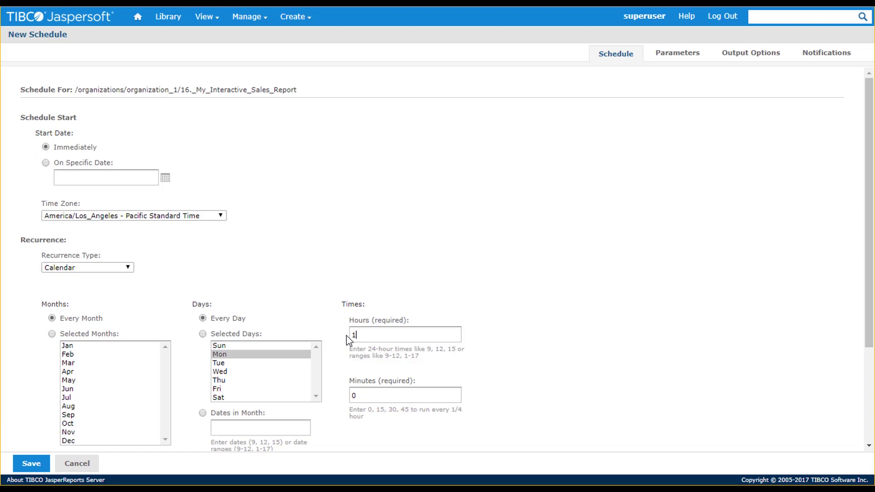
Review the schedule's Parameters and Output Options before moving to Notifications
click(675, 54)
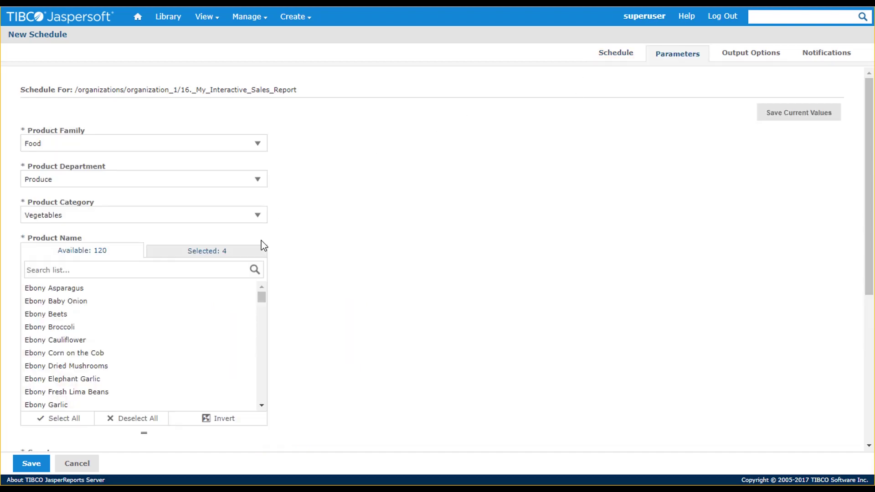
click(118, 256)
click(729, 54)
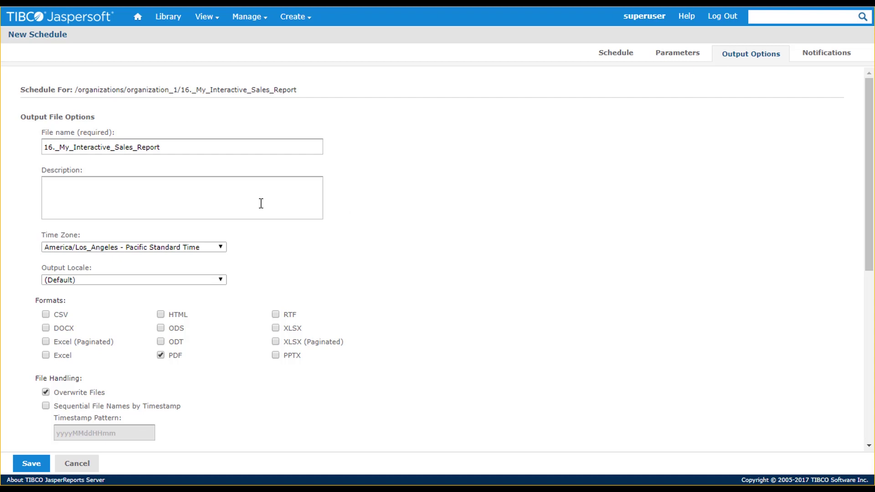
scroll(866, 327, down, 4)
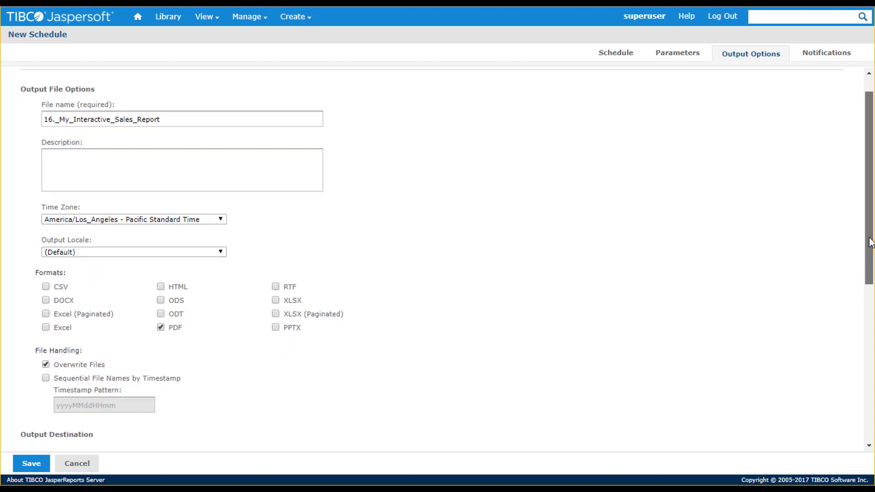
scroll(872, 327, down, 3)
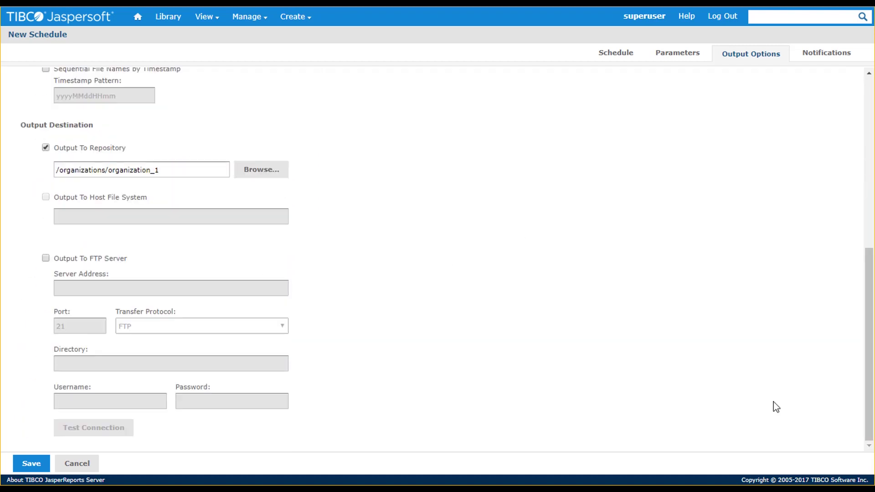
click(813, 55)
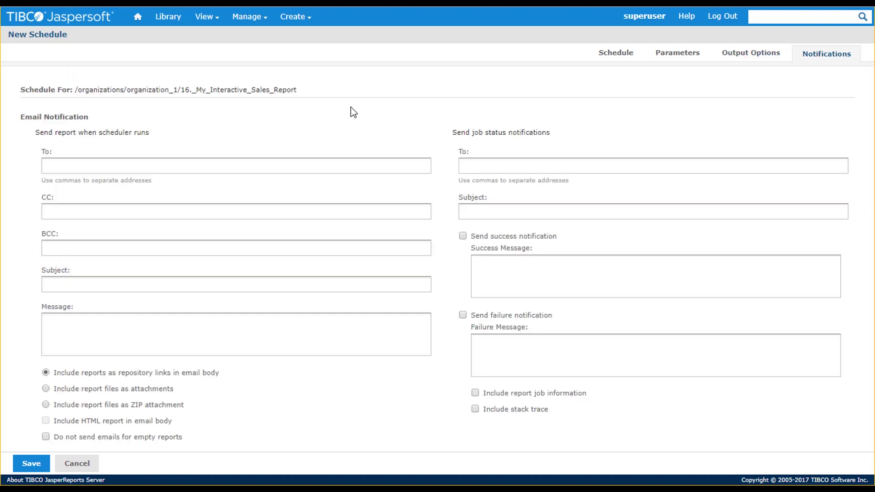
Enter the recipient e-mail address and the job status notification e-mail address
click(243, 166)
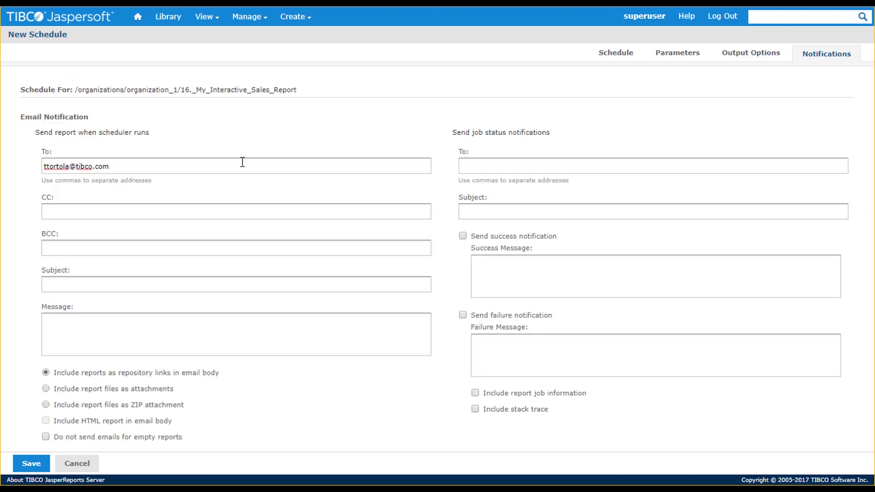
click(493, 167)
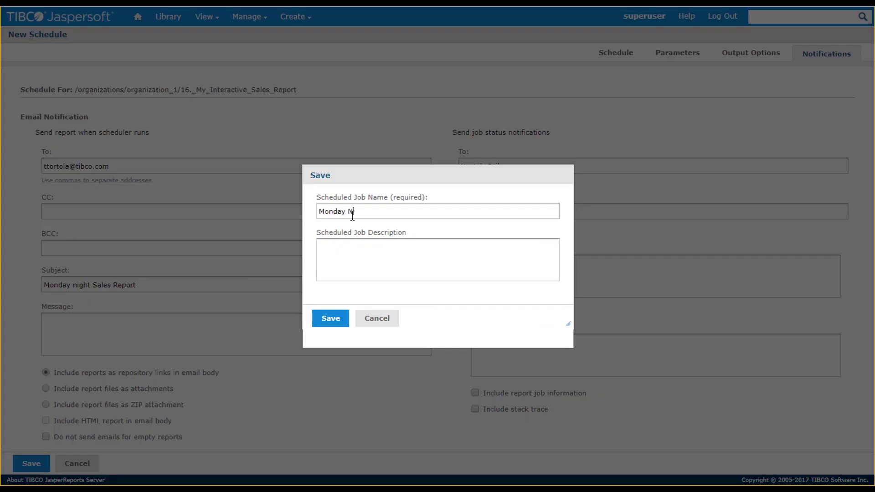
Finish the job name 'Monday Nights', save the schedule, and return to the repository
text(ights)
click(330, 318)
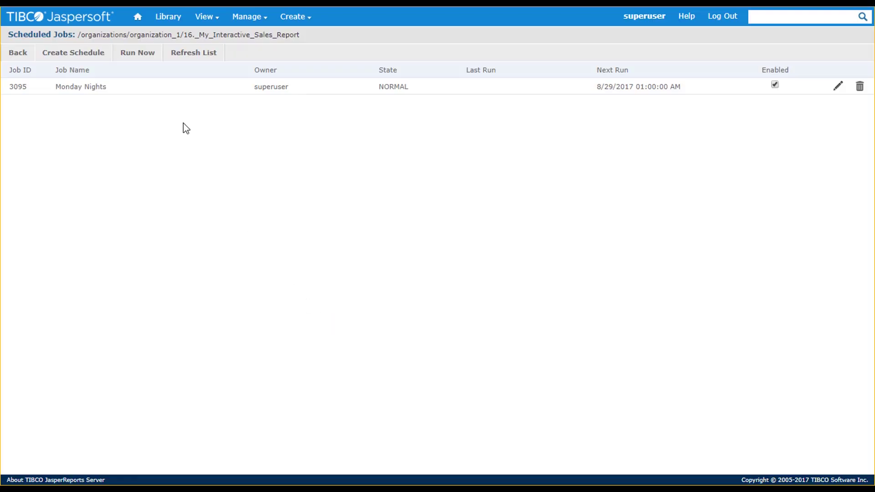
click(26, 54)
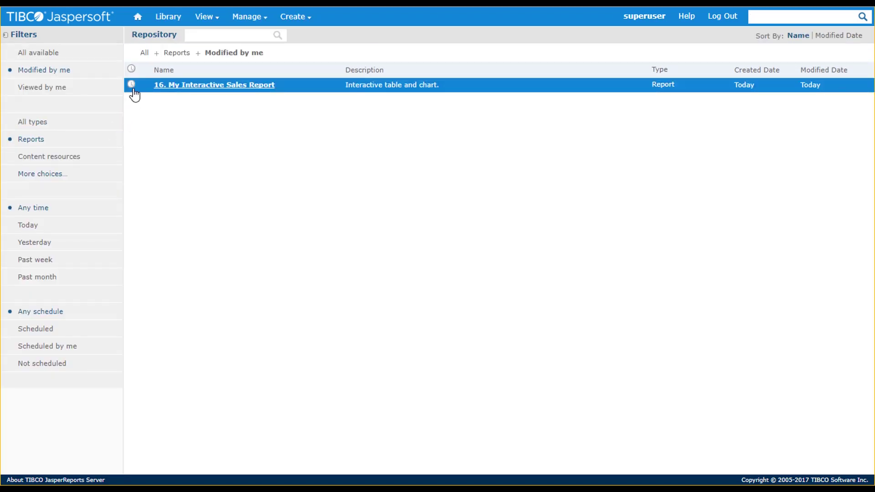
Create a report from '04. Product Results by Store Type' using the A4 Portrait JS Logo template
click(137, 18)
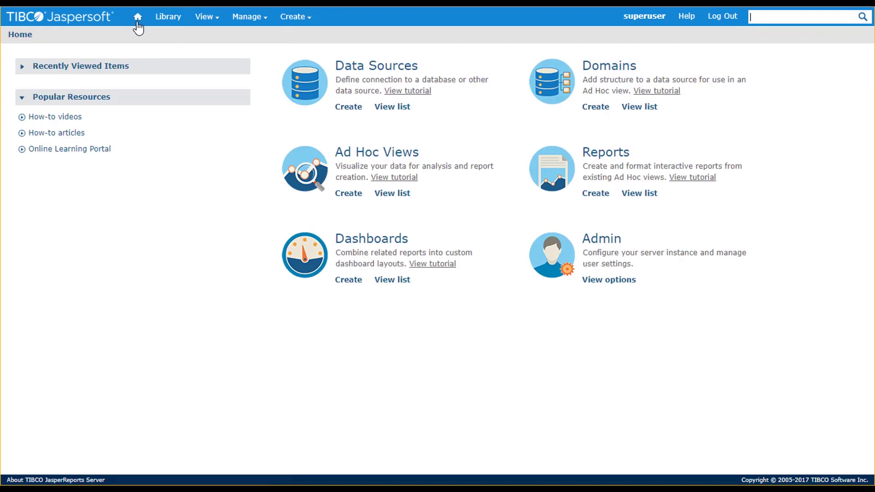
click(590, 195)
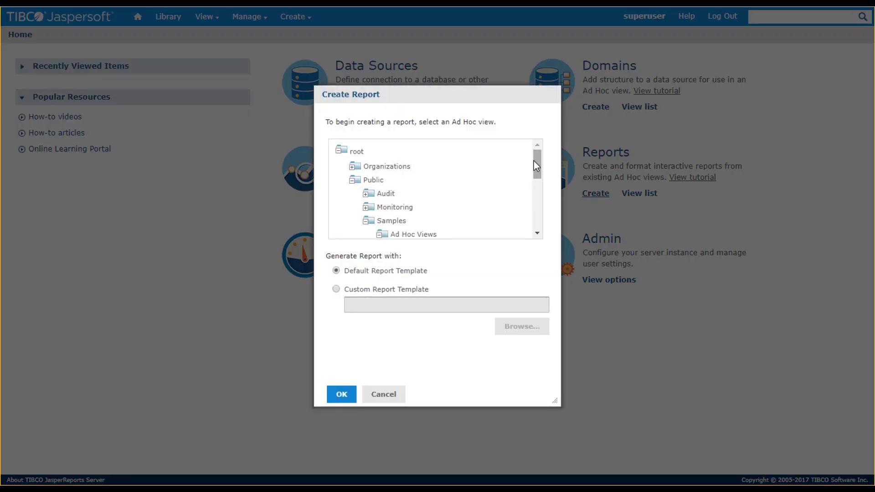
drag(535, 163, 533, 189)
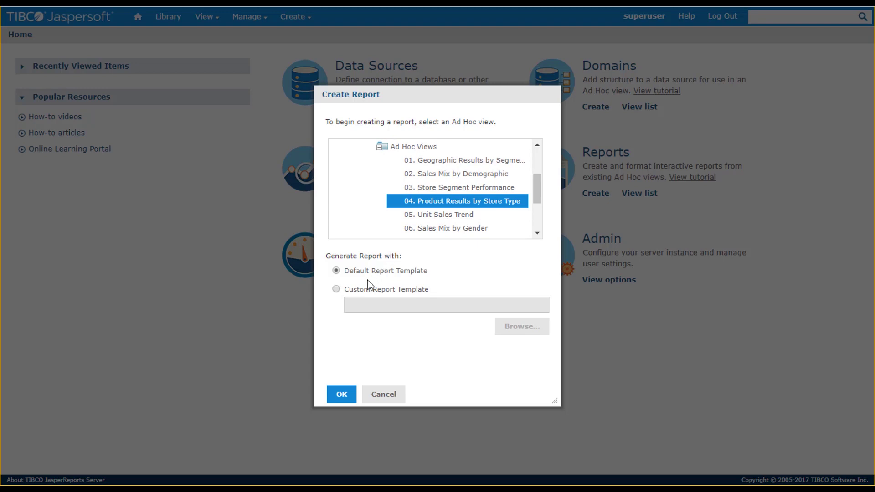
click(337, 290)
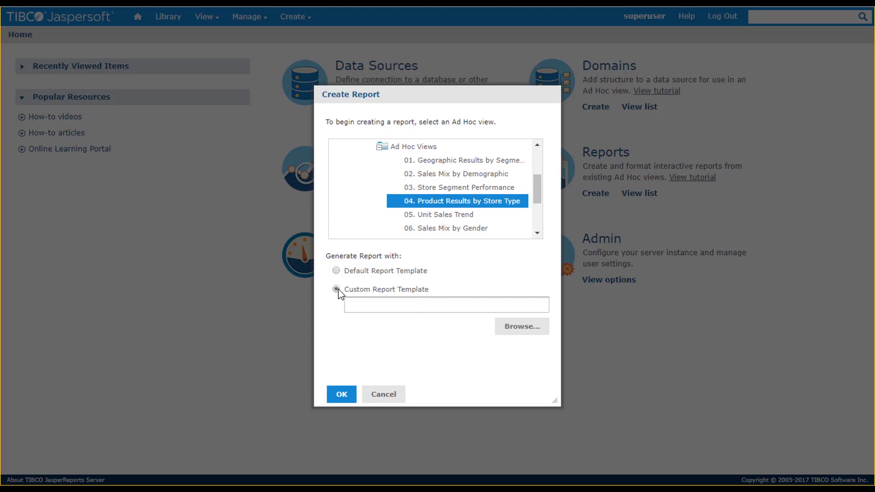
click(507, 332)
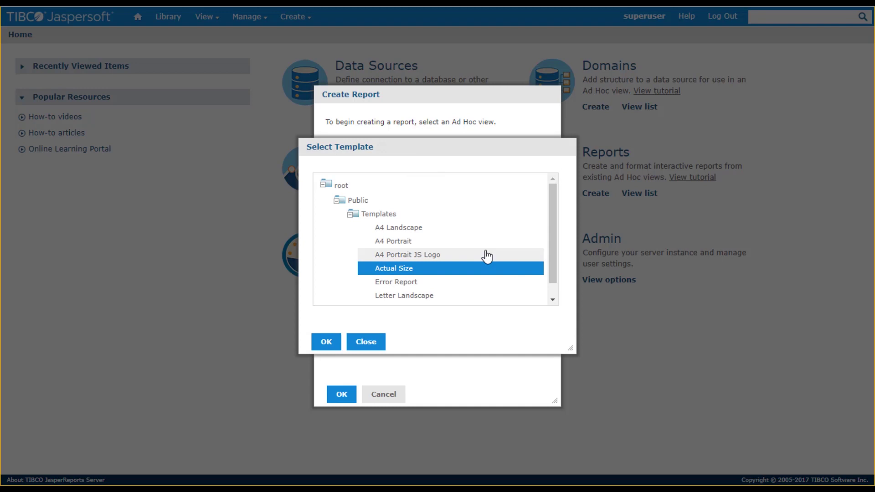
click(474, 259)
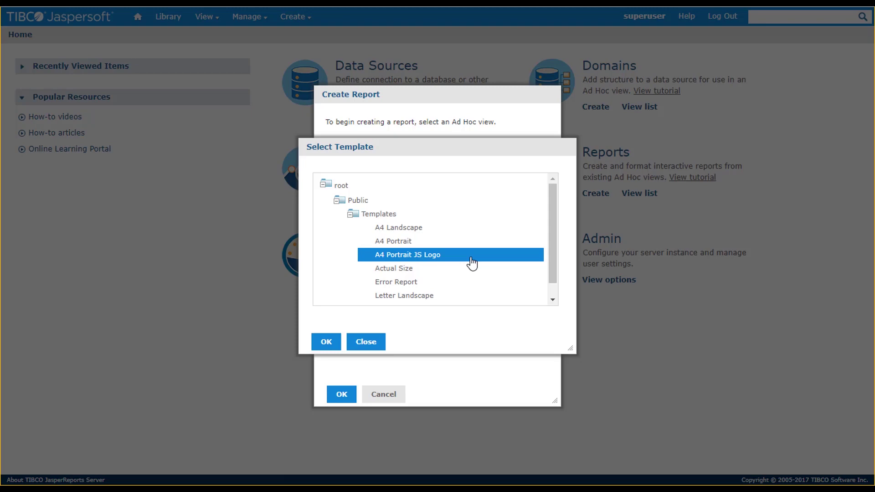
click(331, 343)
click(341, 395)
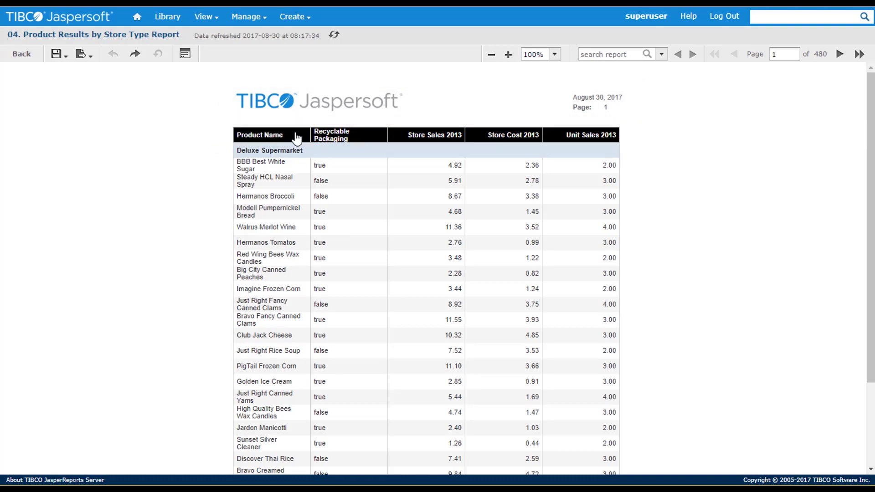
Widen the Product Name column and retitle Recyclable Packaging as 'Recyclable?'
click(301, 135)
drag(310, 121, 364, 121)
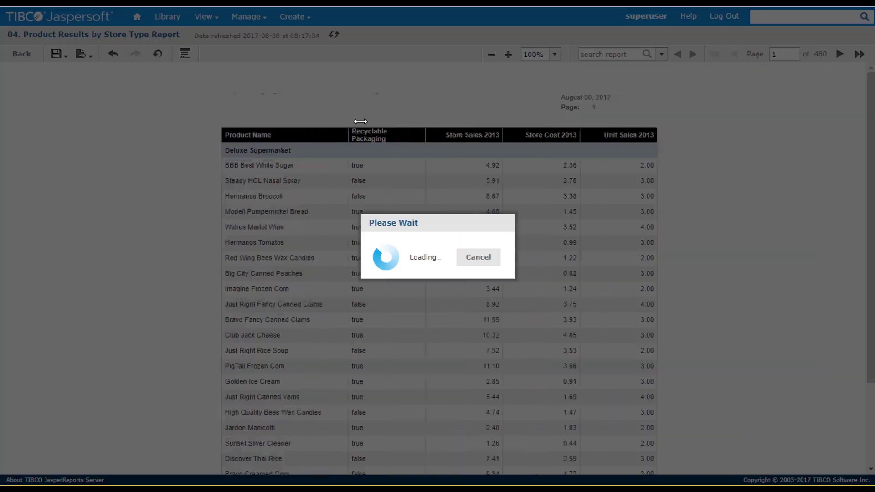
click(368, 140)
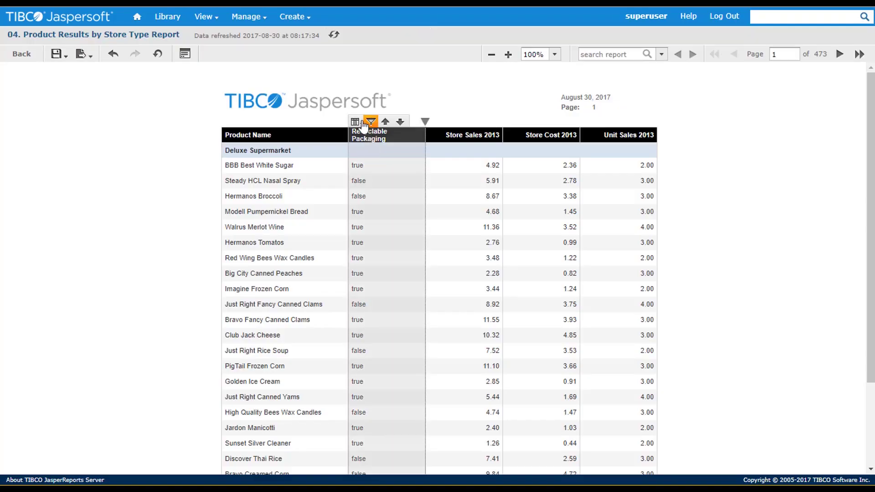
click(356, 122)
click(373, 135)
key(BackSpace)
key(BackSpace)
key(BackSpace)
key(BackSpace)
key(BackSpace)
key(BackSpace)
key(BackSpace)
key(BackSpace)
key(BackSpace)
key(BackSpace)
text(?)
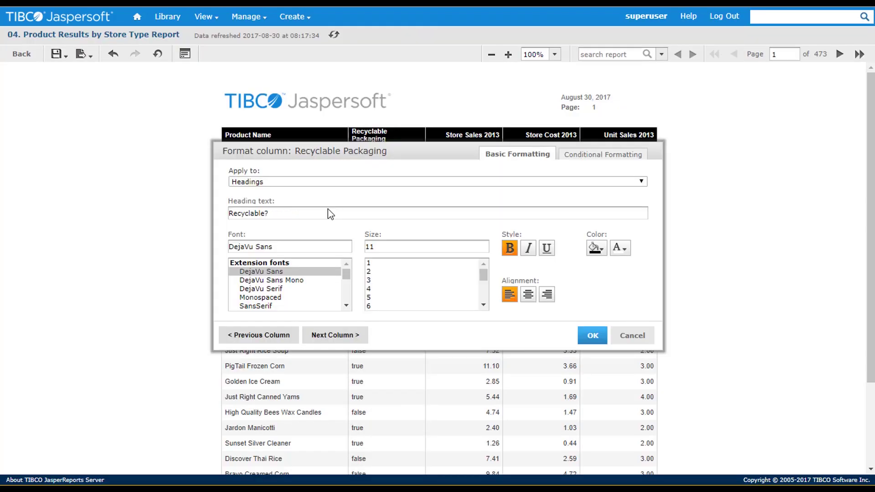
Add an Is true conditional format that makes Recyclable? true values bold
click(582, 155)
click(257, 232)
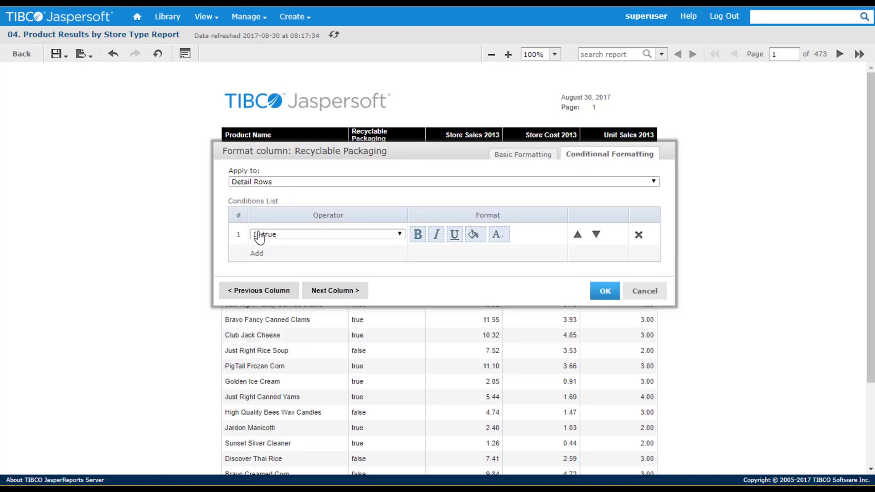
click(399, 234)
click(400, 235)
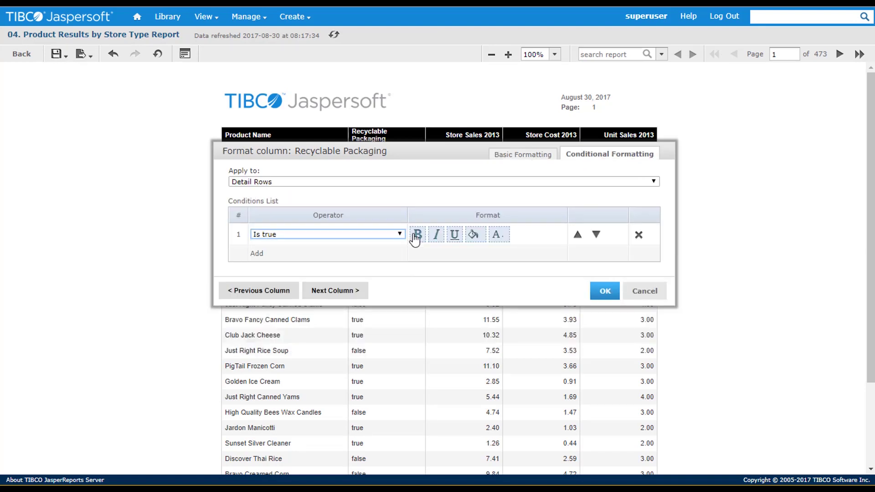
click(415, 235)
click(497, 234)
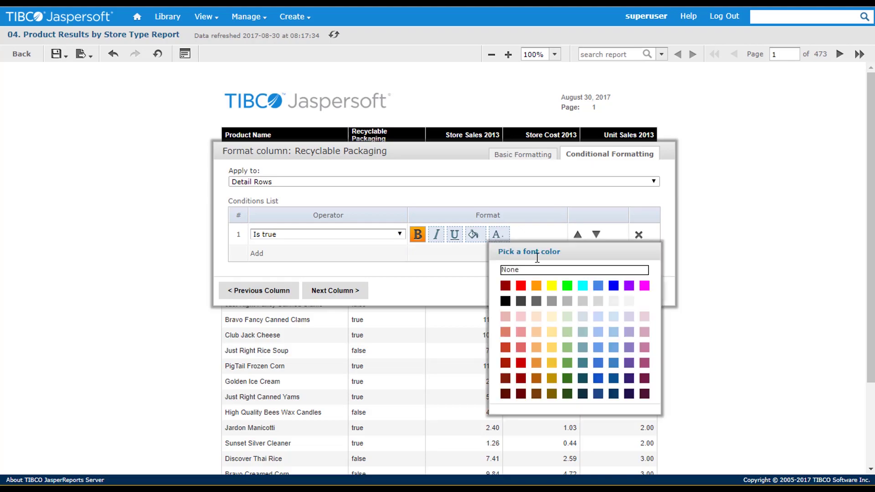
Colour true Recyclable? values blue, then retitle Store Sales 2013 as a centred 'Sales' heading
click(598, 379)
click(598, 295)
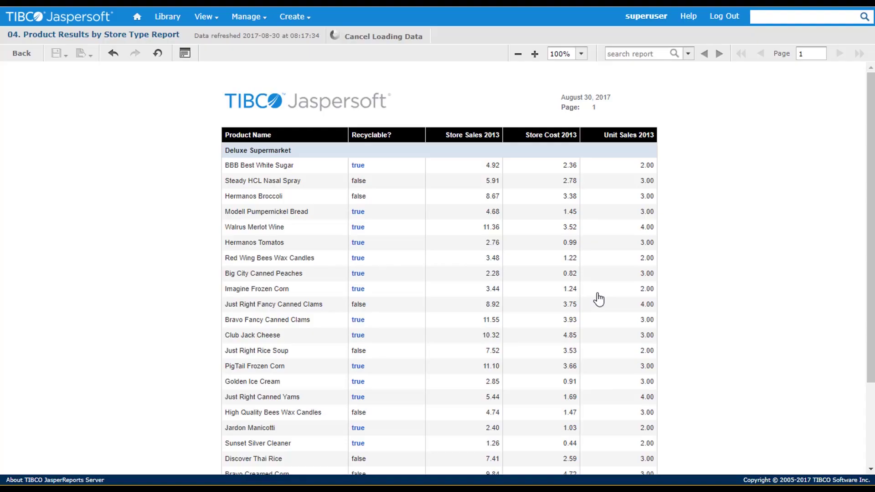
click(464, 135)
click(432, 121)
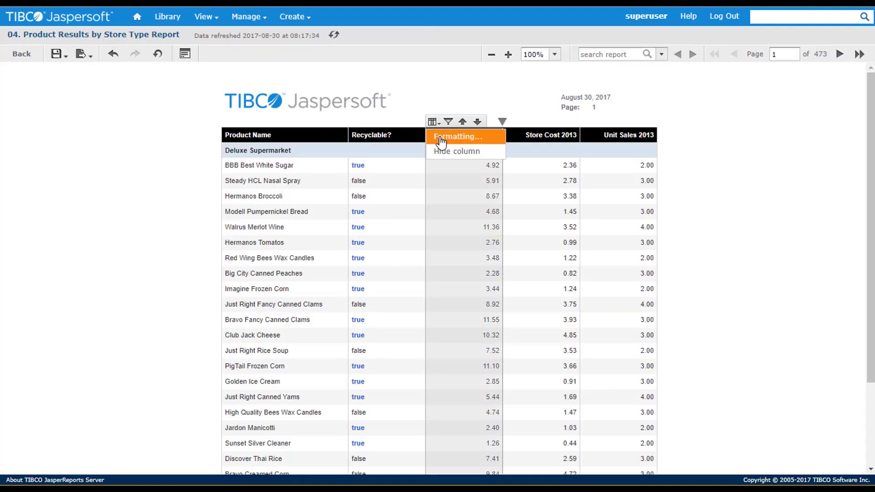
click(441, 138)
text(Sales)
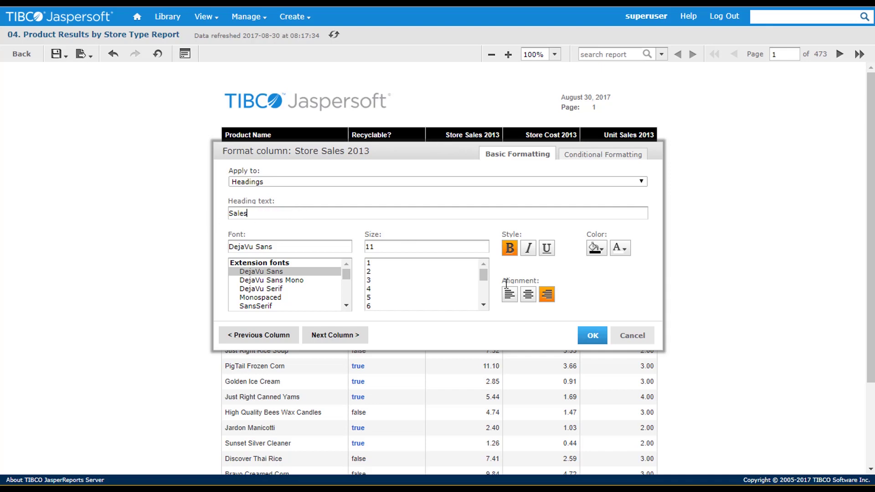
click(528, 294)
Add a Sales condition: Greater than 7 gets a dark green background and new font colour
click(582, 156)
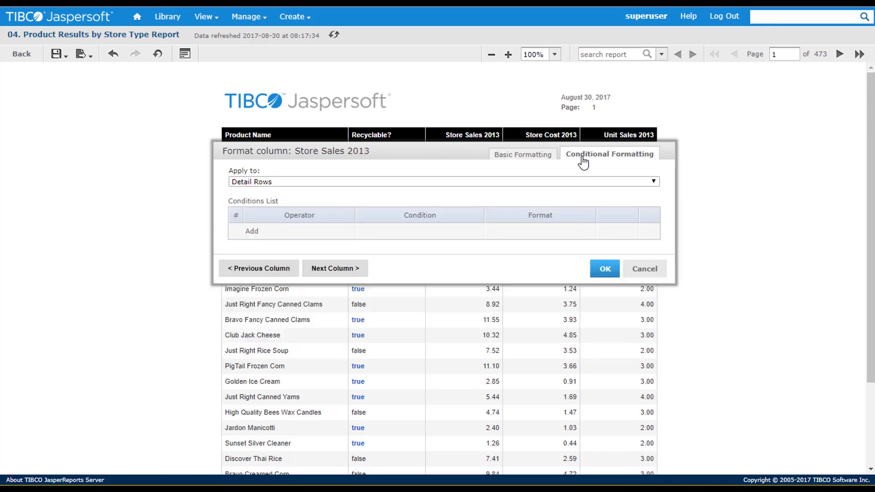
click(253, 232)
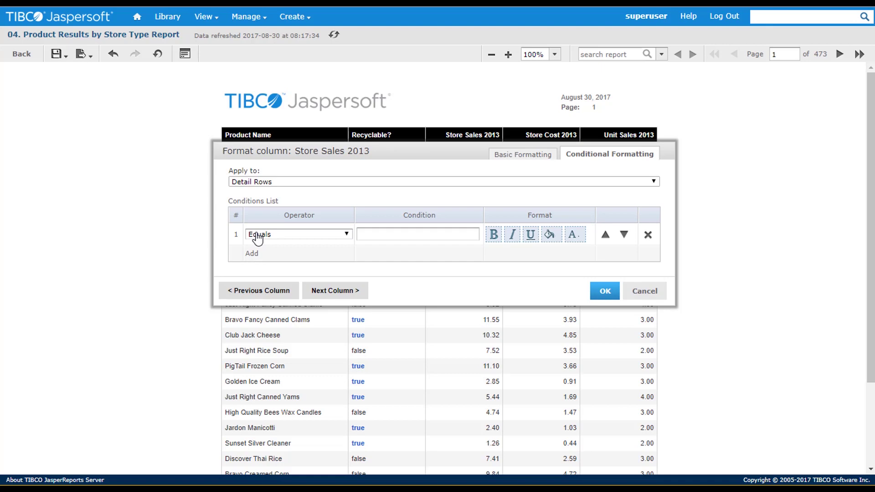
click(346, 234)
click(319, 262)
click(364, 234)
text(7)
click(549, 235)
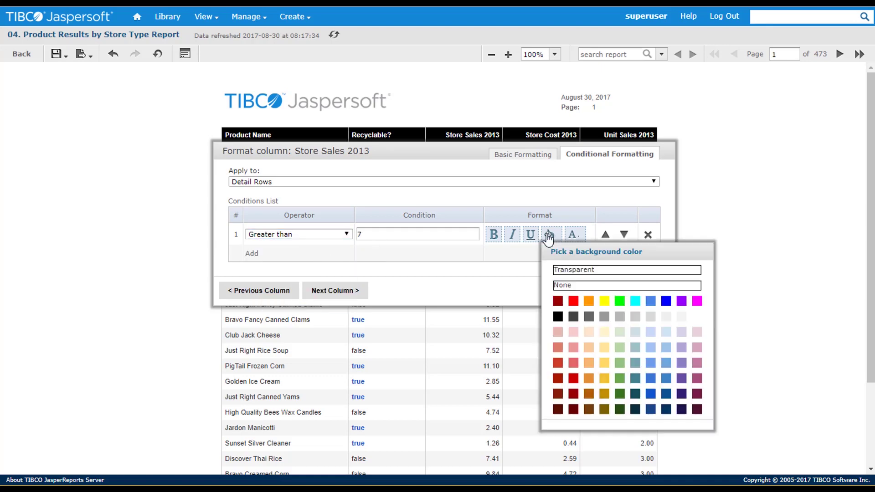
click(620, 394)
click(573, 235)
click(720, 304)
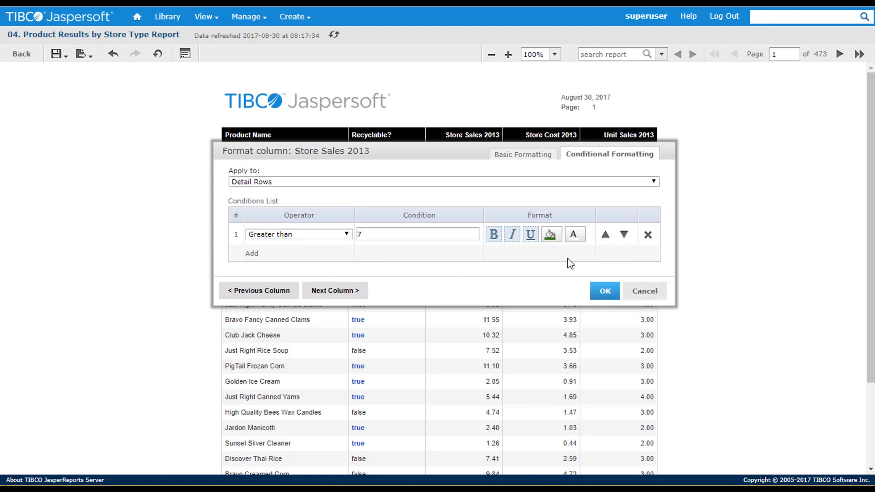
Add a second Sales condition: Less than 4 gets a red background and new font colour
click(251, 253)
click(319, 257)
click(315, 301)
click(387, 256)
text(4)
click(549, 256)
click(574, 421)
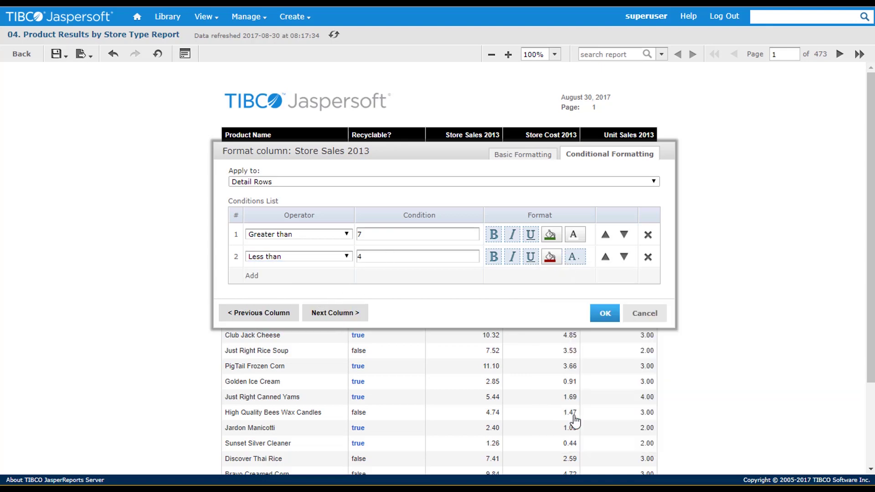
click(575, 257)
click(718, 325)
Retitle the Store Cost 2013 heading as centred 'Cost'
click(338, 313)
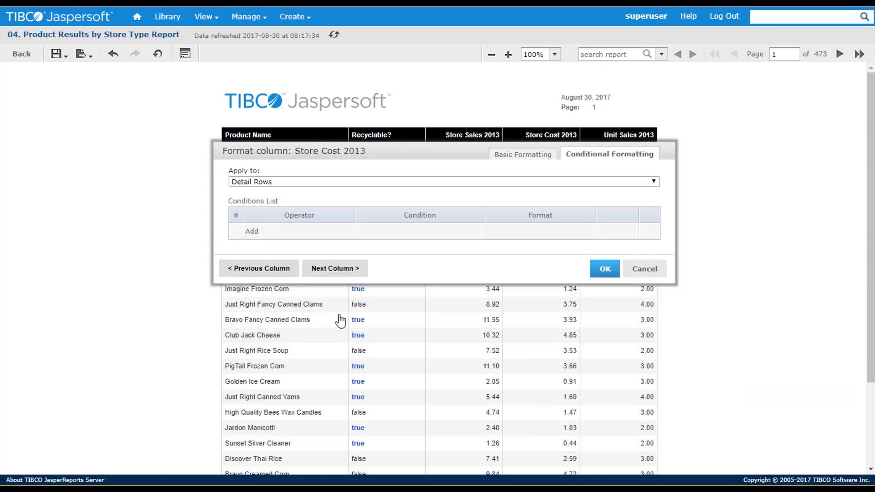
click(523, 155)
triple_click(246, 214)
text(Cost)
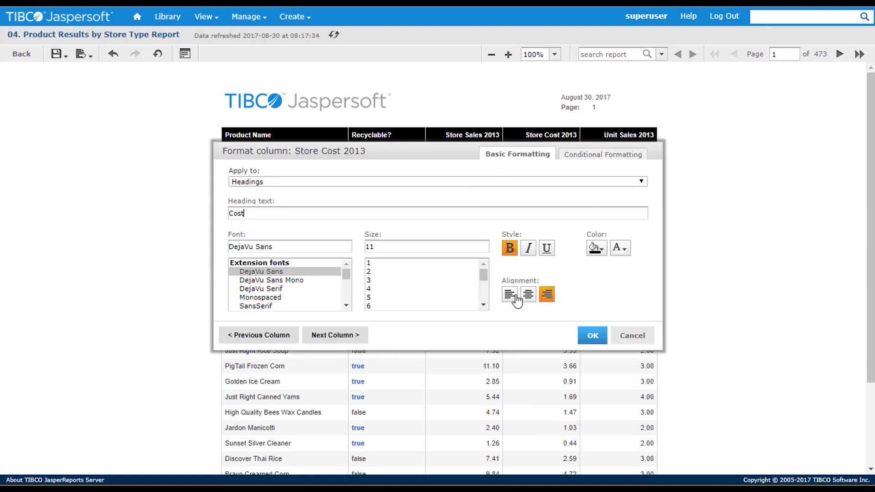
click(527, 295)
Retitle Unit Sales 2013 as centred 'Units Sold' and switch to formatting its Detail Rows
click(335, 335)
text(Units Sold)
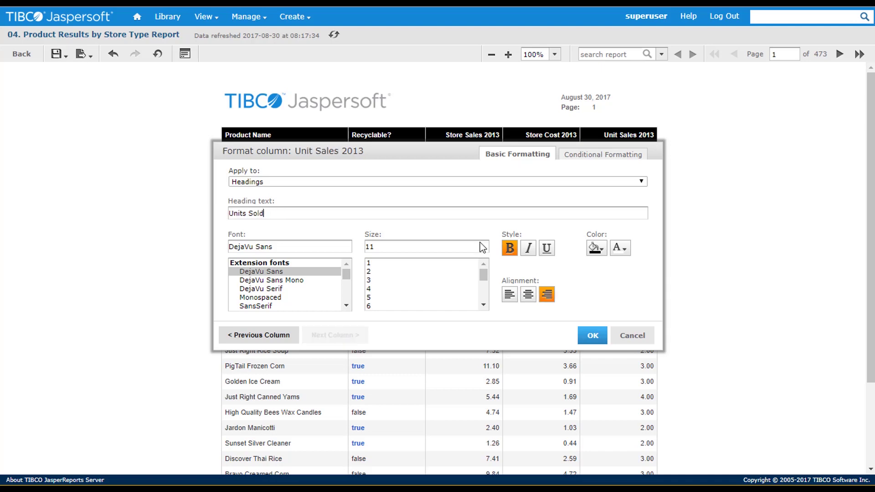
click(528, 295)
click(633, 182)
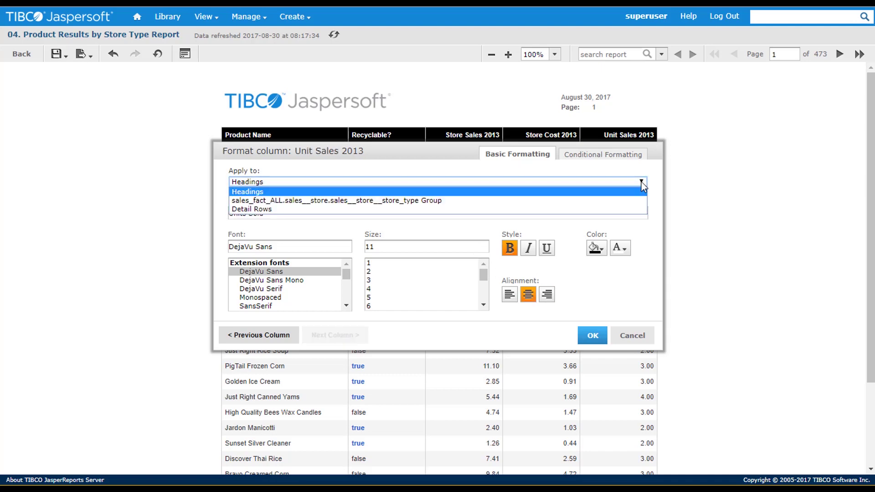
click(261, 210)
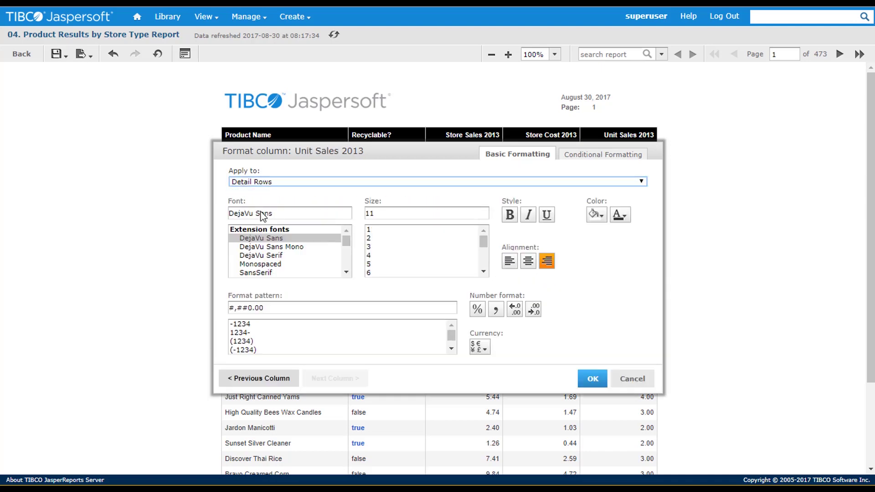
Apply the formatting, then sort Sales ascending and descending before restoring the original order
click(593, 382)
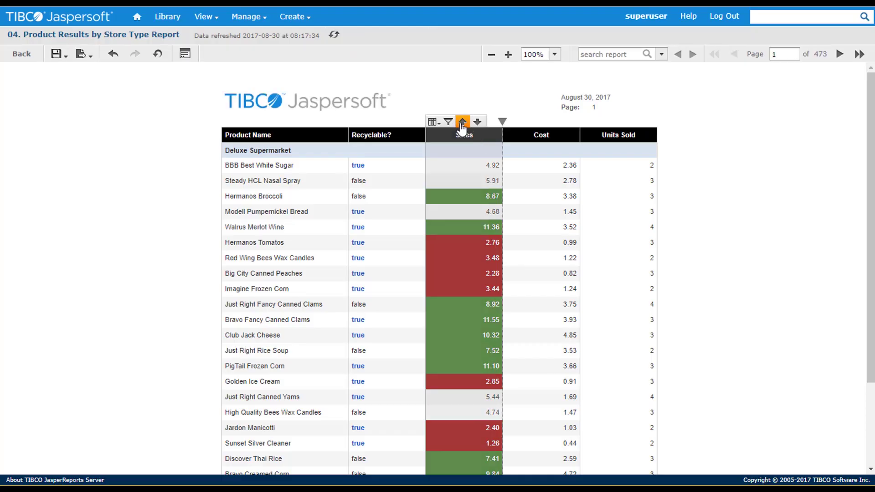
click(461, 122)
click(461, 132)
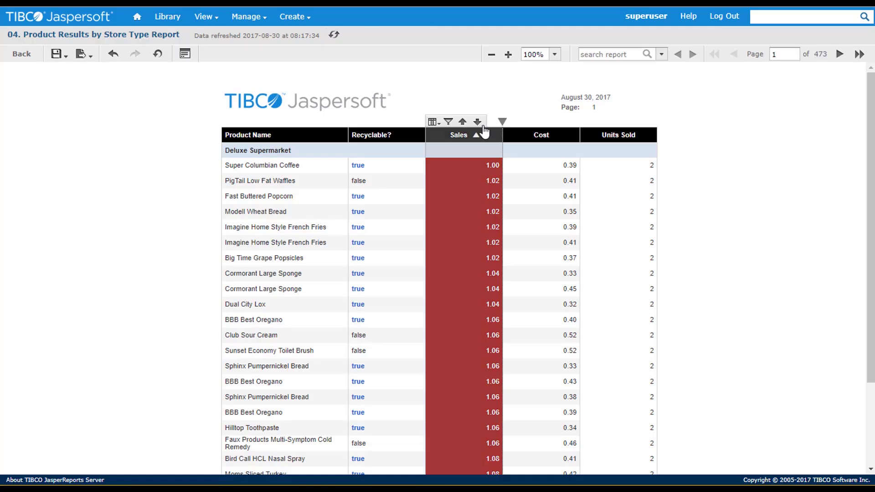
click(480, 122)
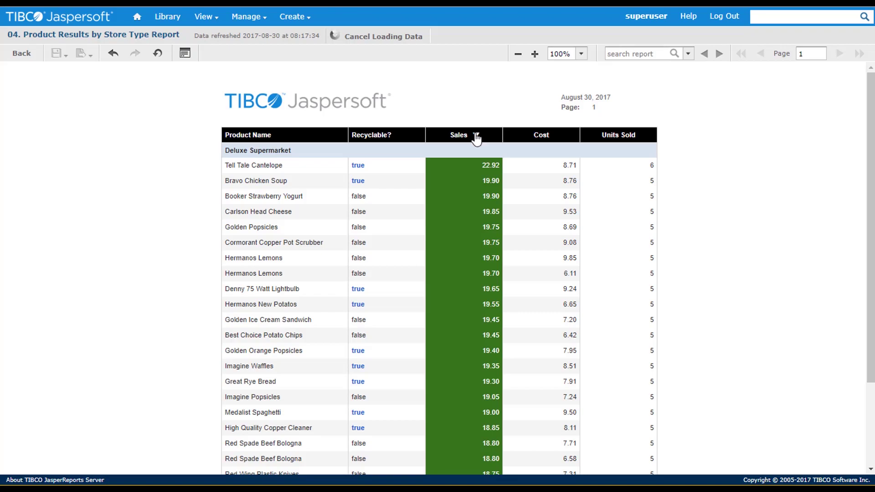
click(474, 129)
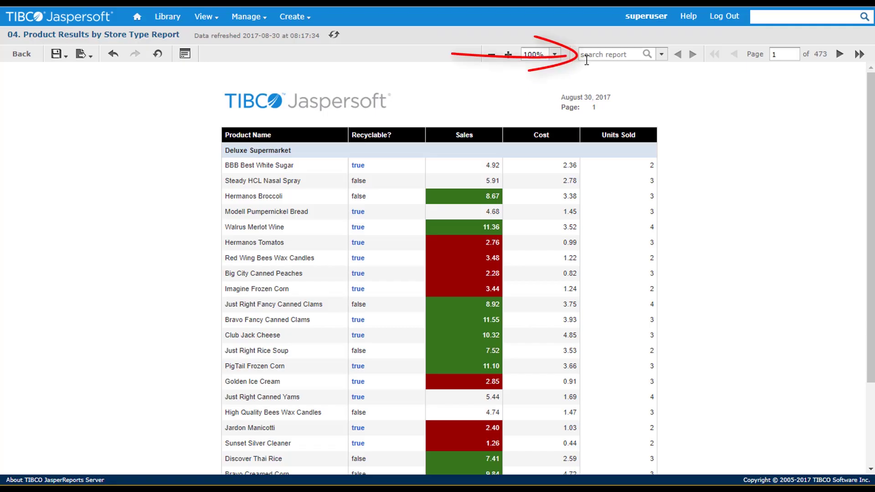
Search the report for 'lettuce'
click(590, 58)
text(lettuce)
key(Return)
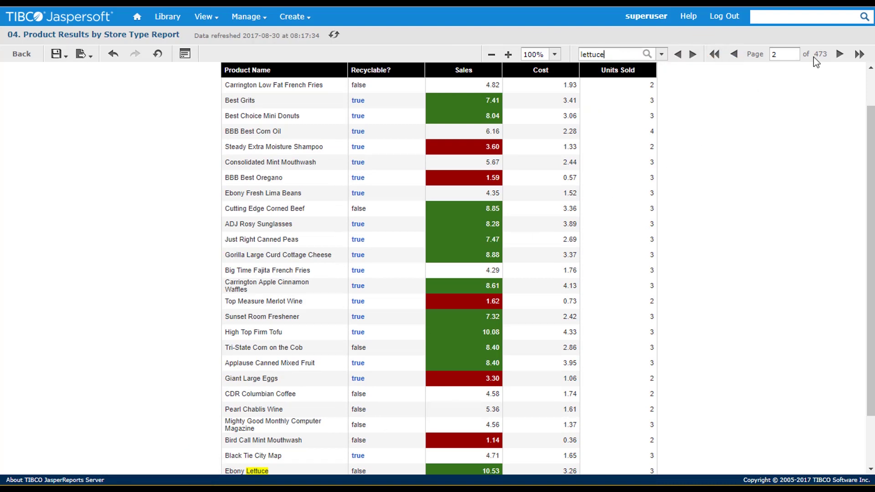
Filter the report to Country Mexico through the input controls
click(184, 53)
click(559, 157)
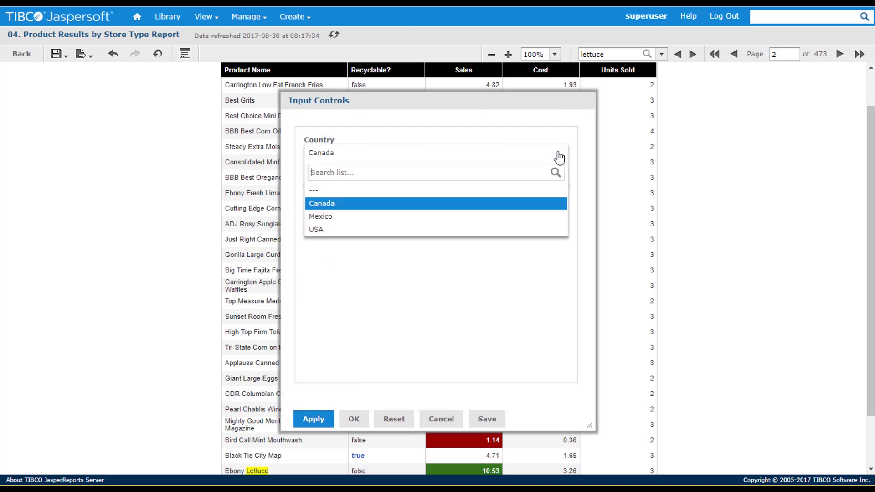
click(413, 218)
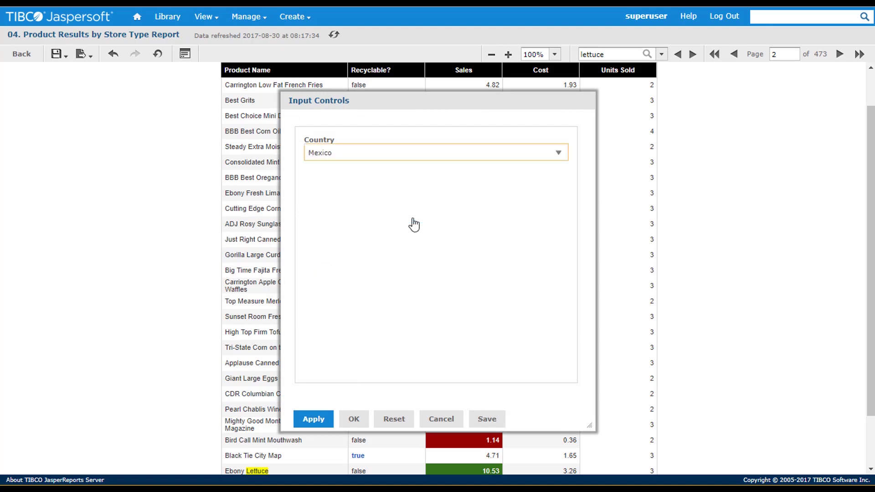
click(312, 420)
click(354, 418)
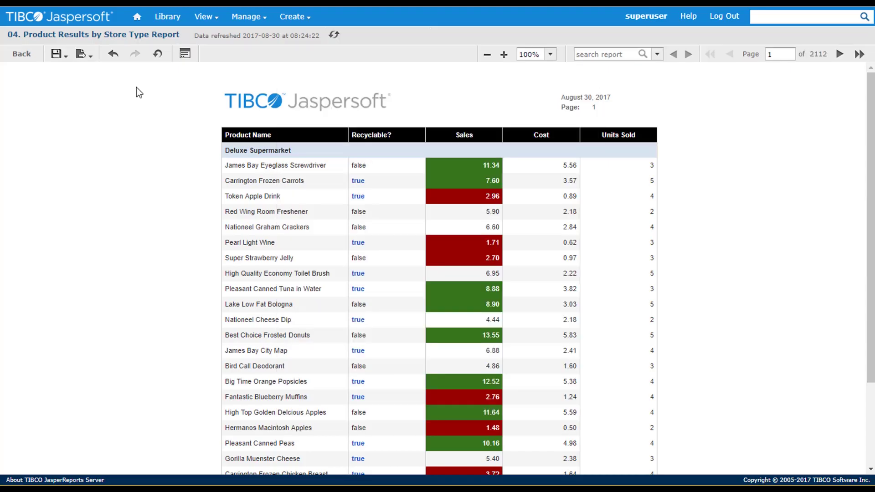
Save a copy named 'My Product Results by Store Type Report' in Organizations > Organization
click(58, 53)
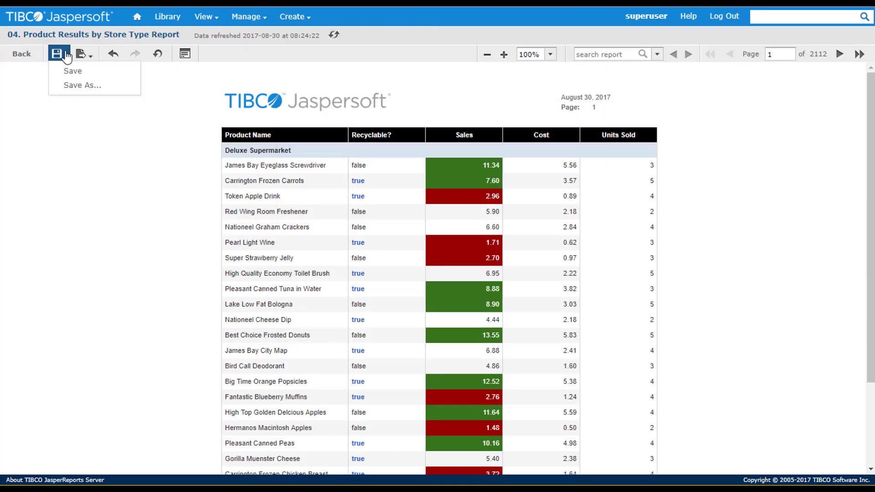
click(71, 87)
drag(327, 128, 301, 137)
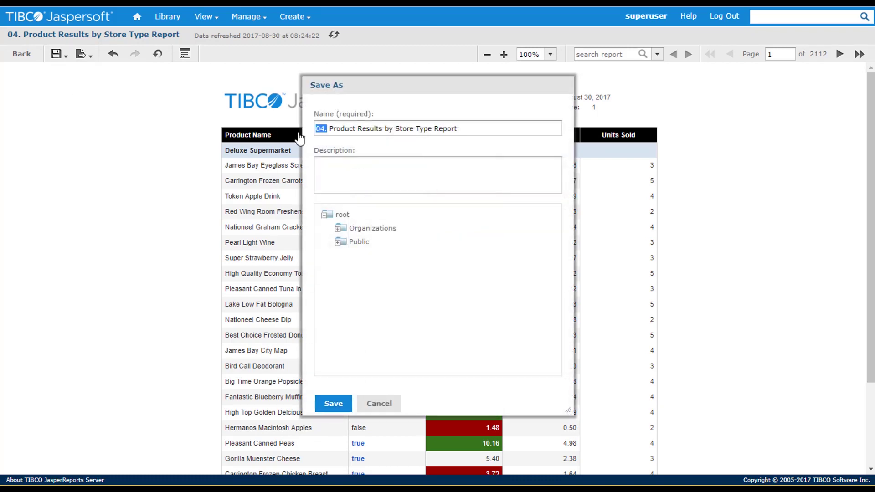
text(My)
click(341, 228)
click(356, 254)
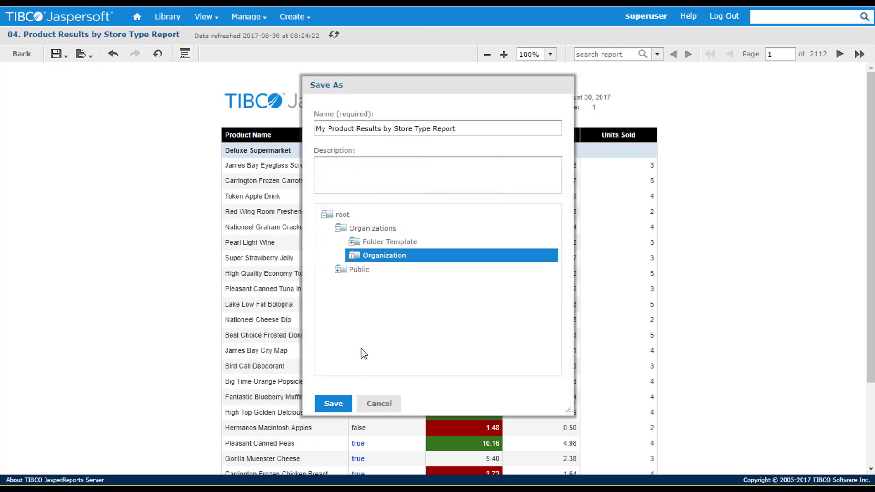
click(349, 404)
Return to the home page and list the reports modified by me
click(23, 54)
mouse_move(202, 19)
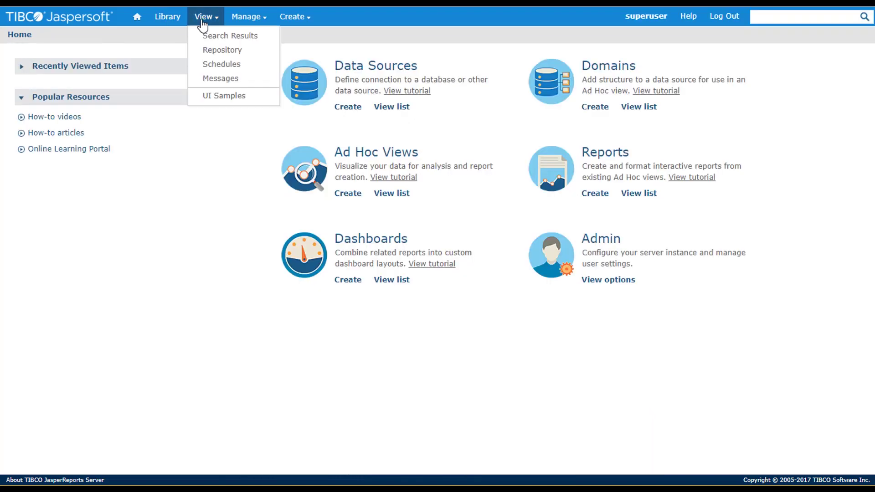
click(207, 34)
Edit the saved report copy so its input controls display In Page, and submit
right_click(216, 120)
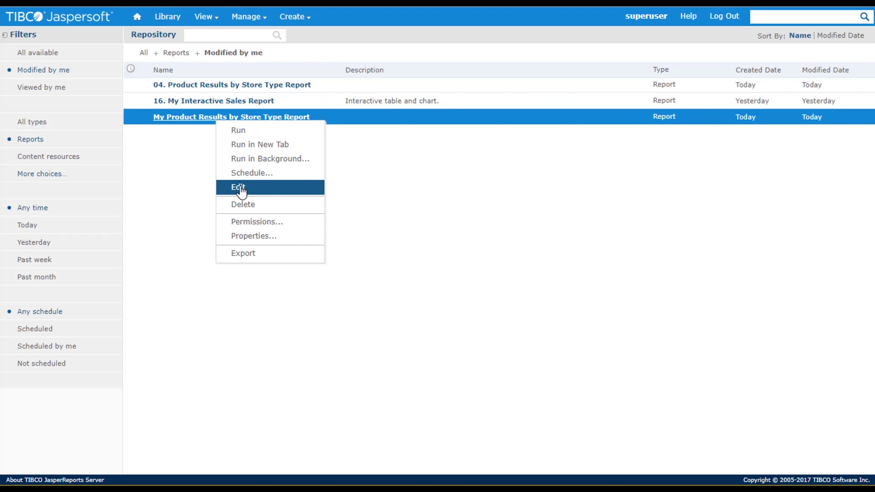
click(239, 187)
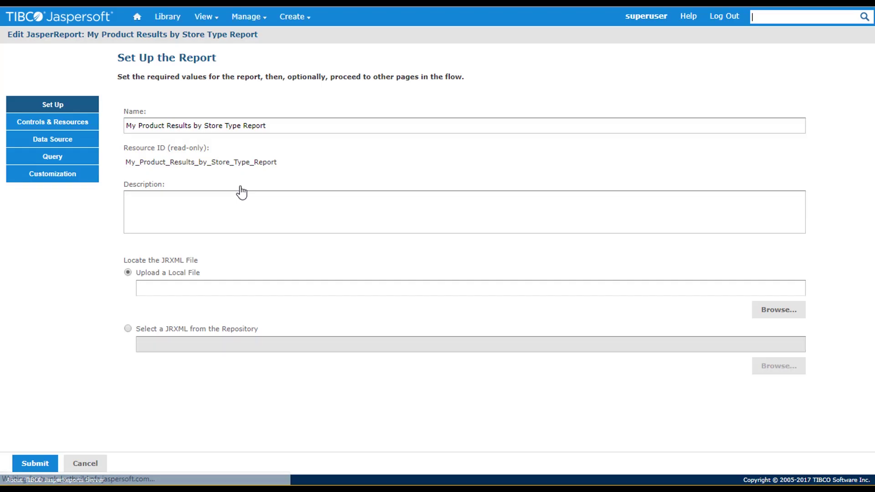
click(74, 129)
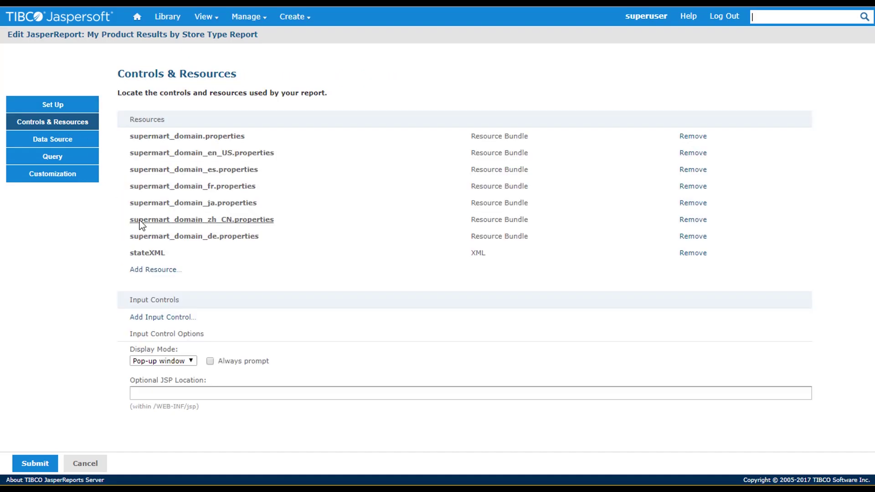
click(191, 361)
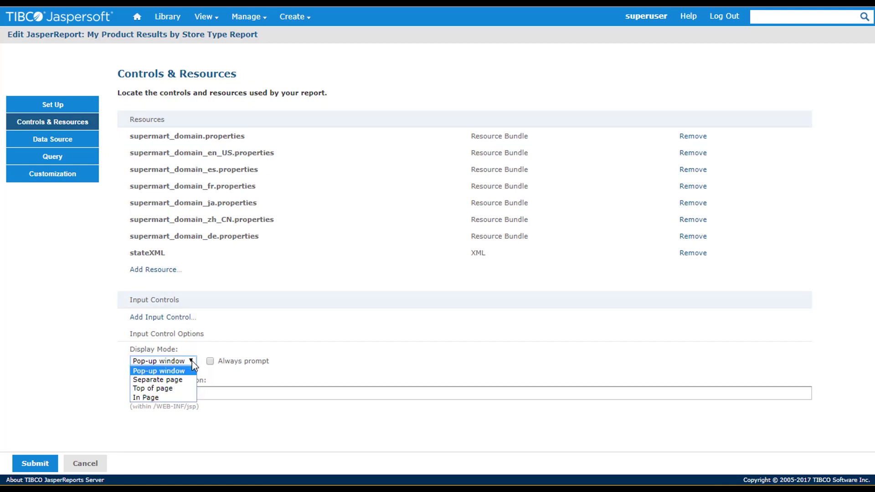
click(169, 398)
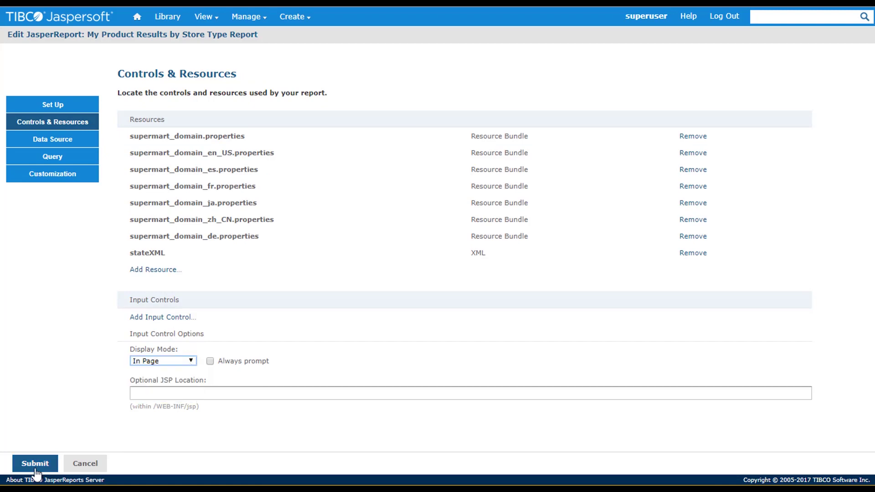
click(36, 471)
click(187, 118)
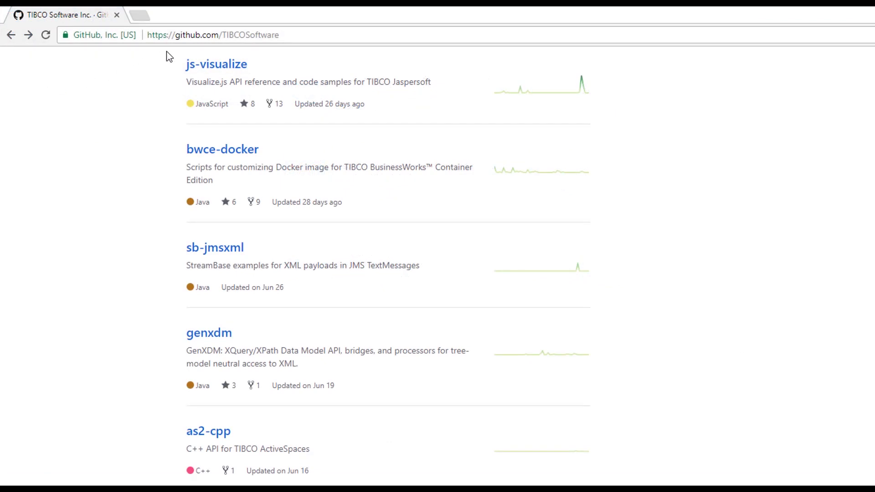
Open the js-visualize repository and scroll its README to Installing Jaspersoft and Getting Started
click(191, 68)
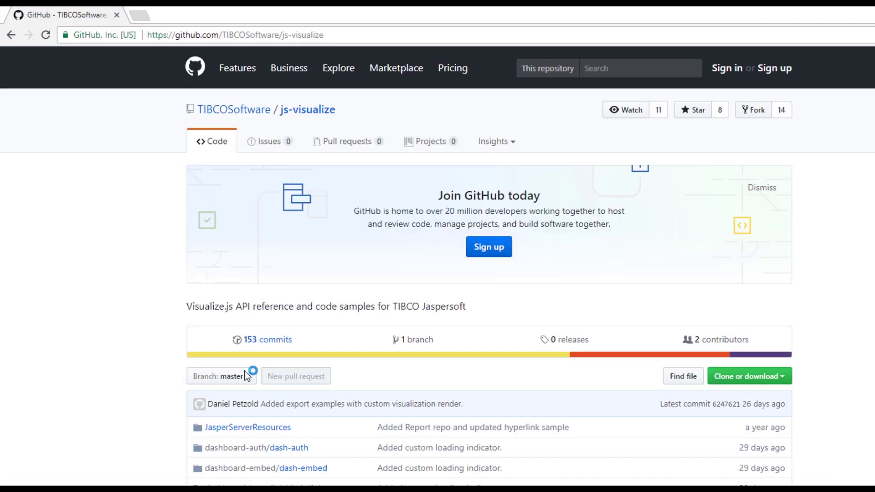
scroll(244, 370, down, 20)
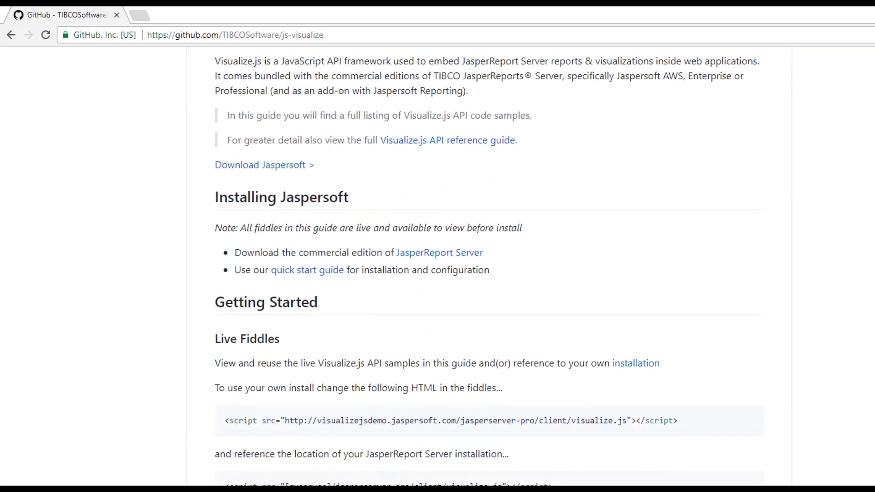